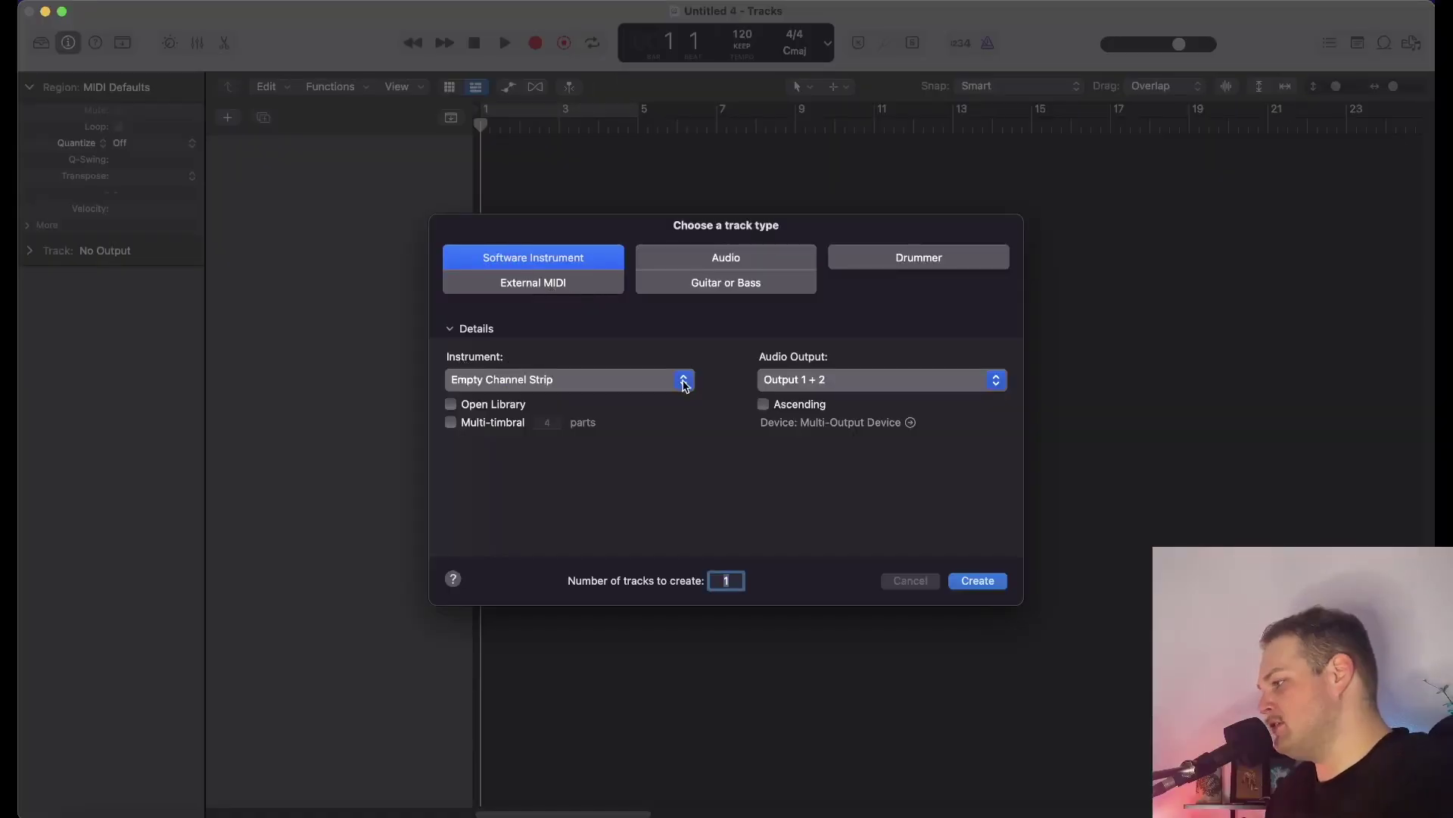
# Choose Software Instrument as the new track type
pyautogui.click(685, 383)
# Create the instrument track with Kontakt Multi-Output (16xStereo) as its instrument
pyautogui.moveTo(526, 787)
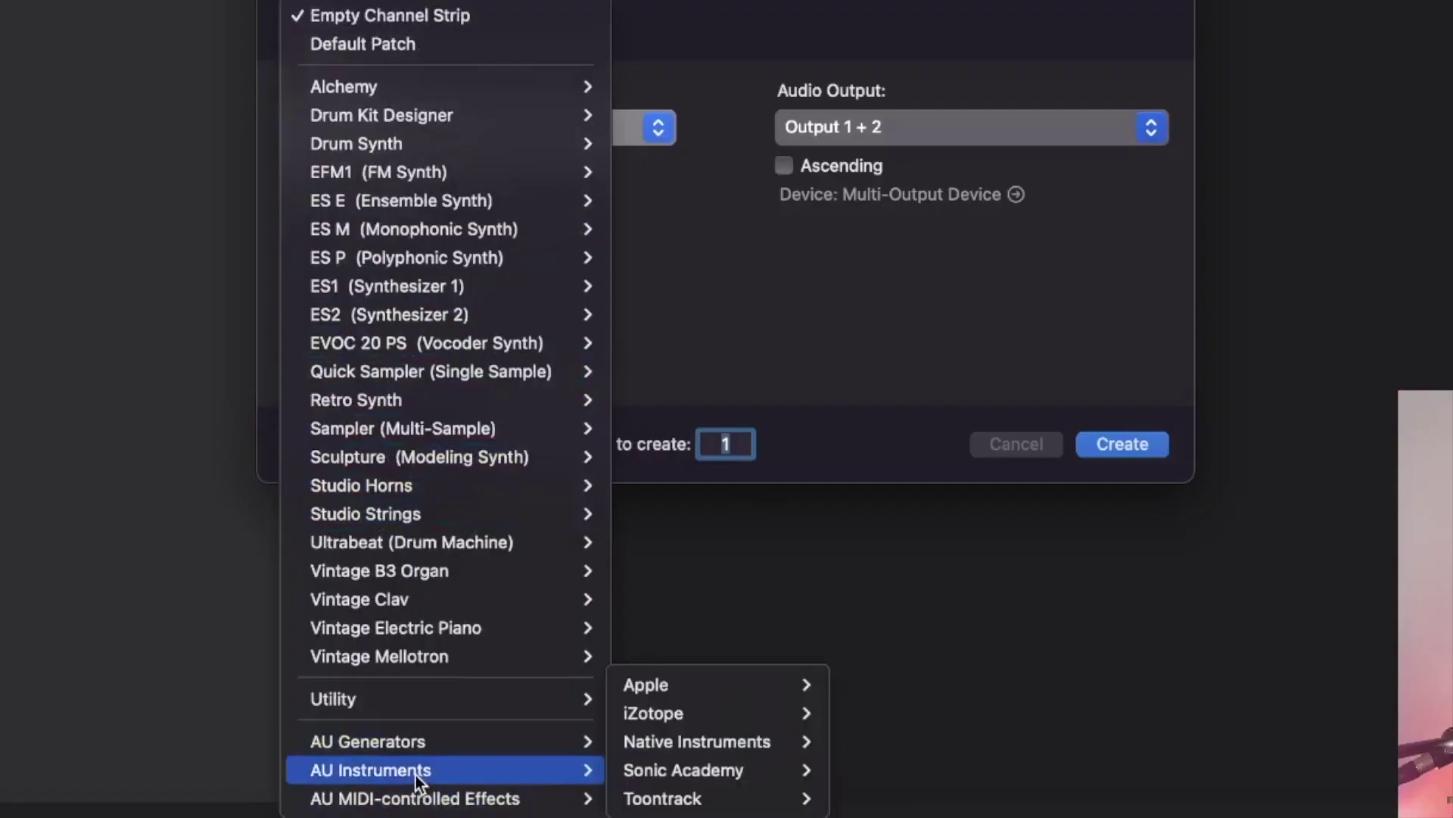
pyautogui.moveTo(719, 774)
pyautogui.moveTo(1064, 728)
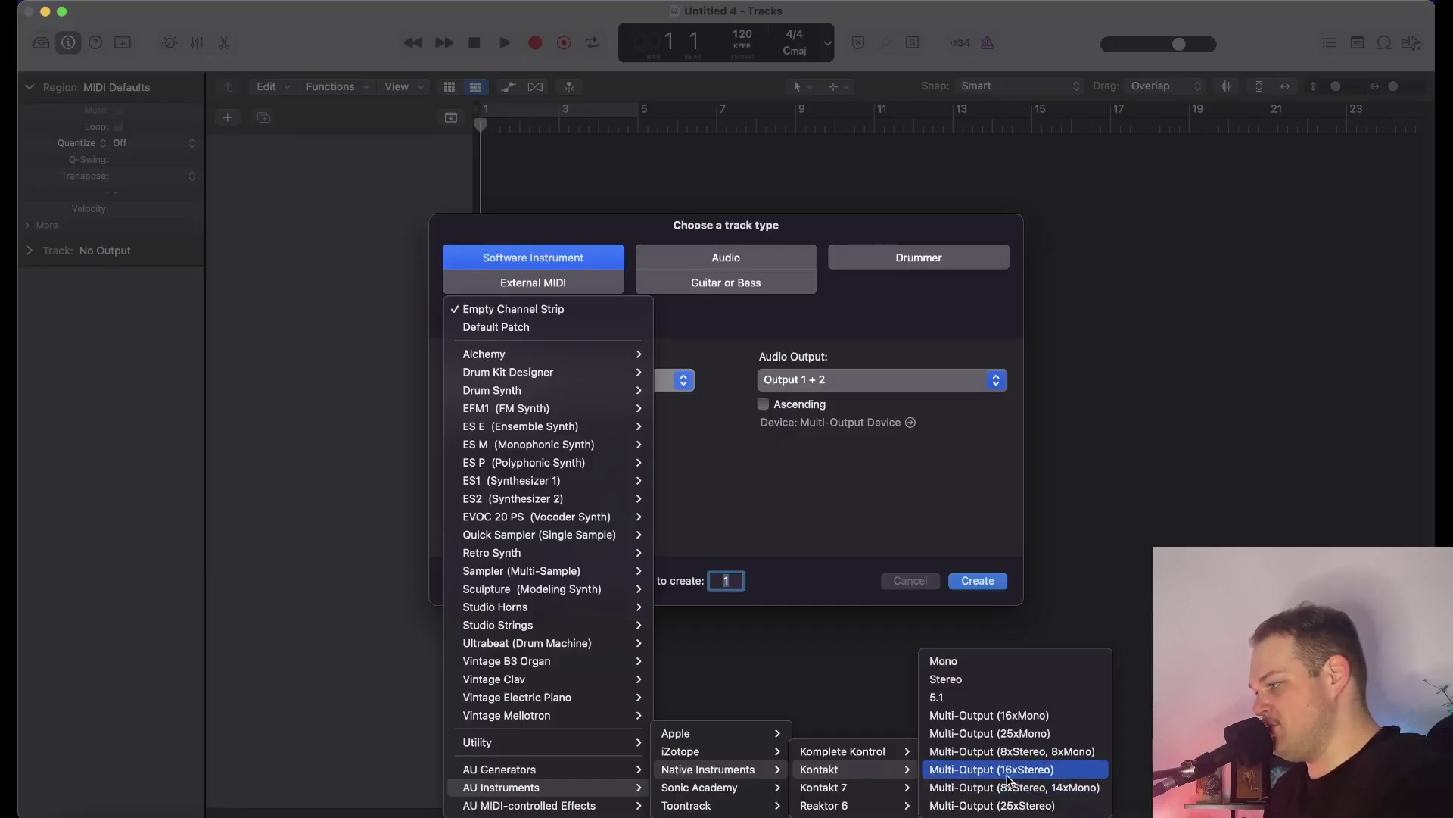
pyautogui.click(1053, 771)
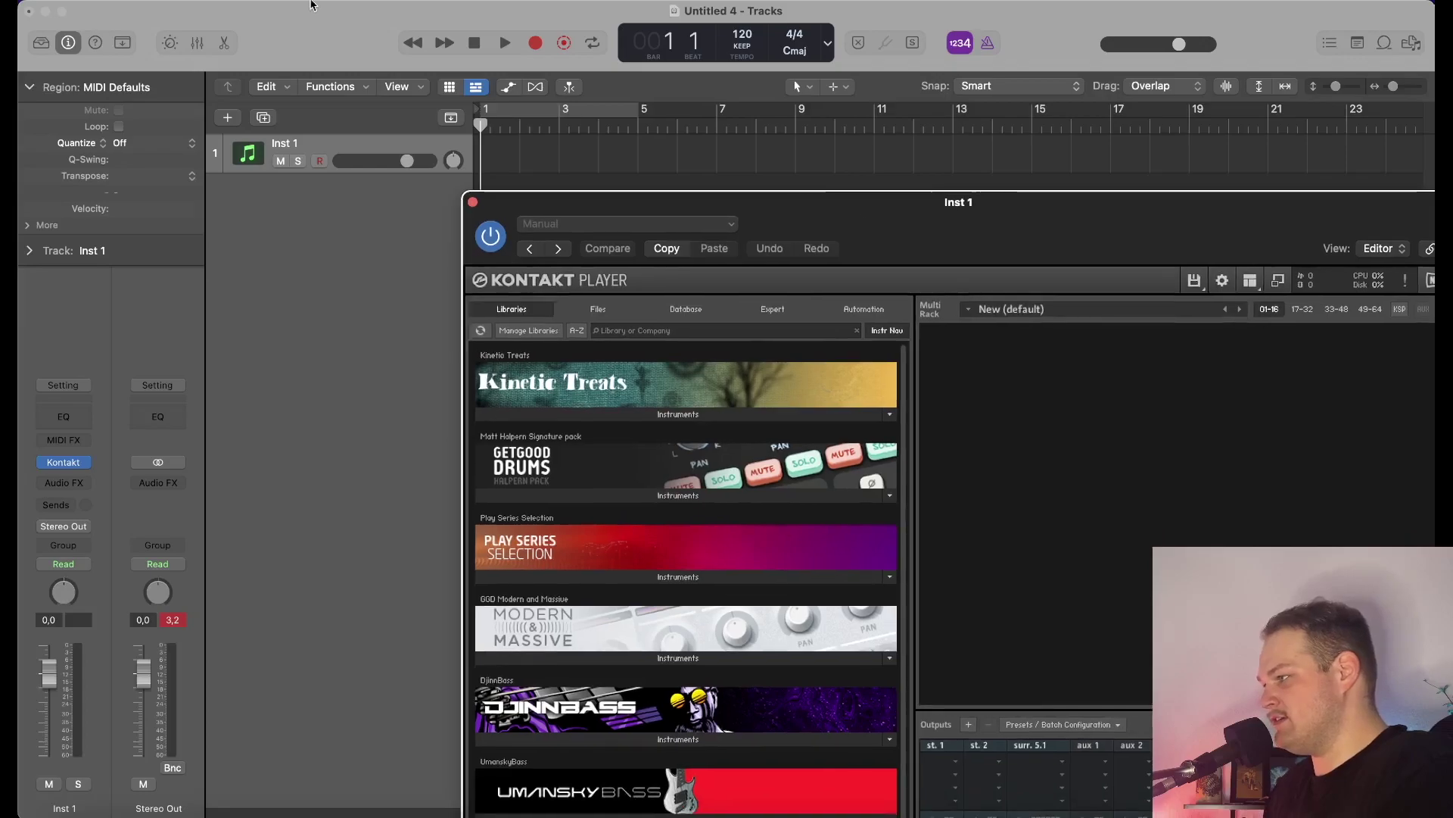
# Move the Kontakt window to the lower right and show the Mixer
pyautogui.moveTo(566, 215); pyautogui.dragTo(1133, 300)
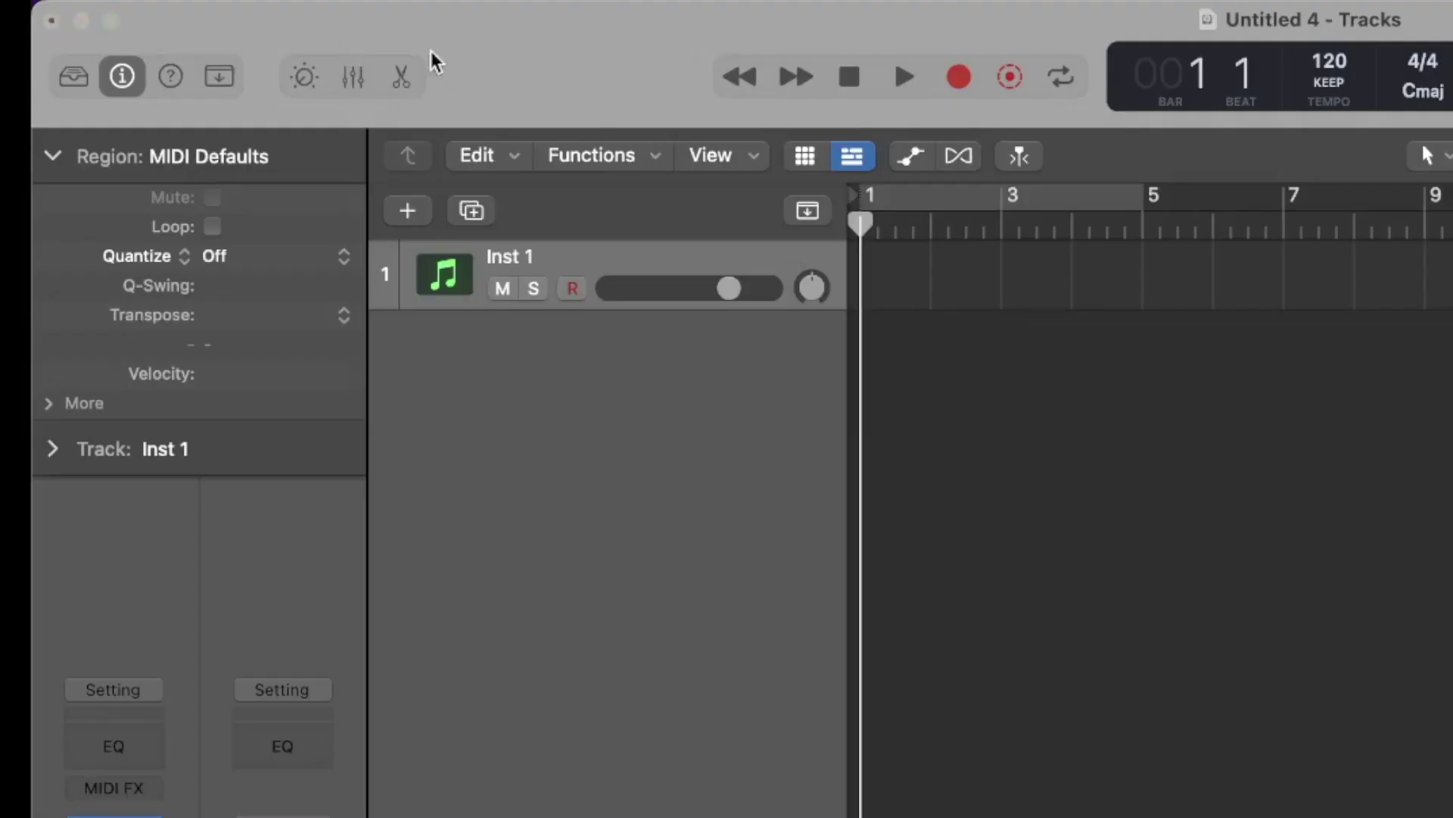
pyautogui.click(351, 78)
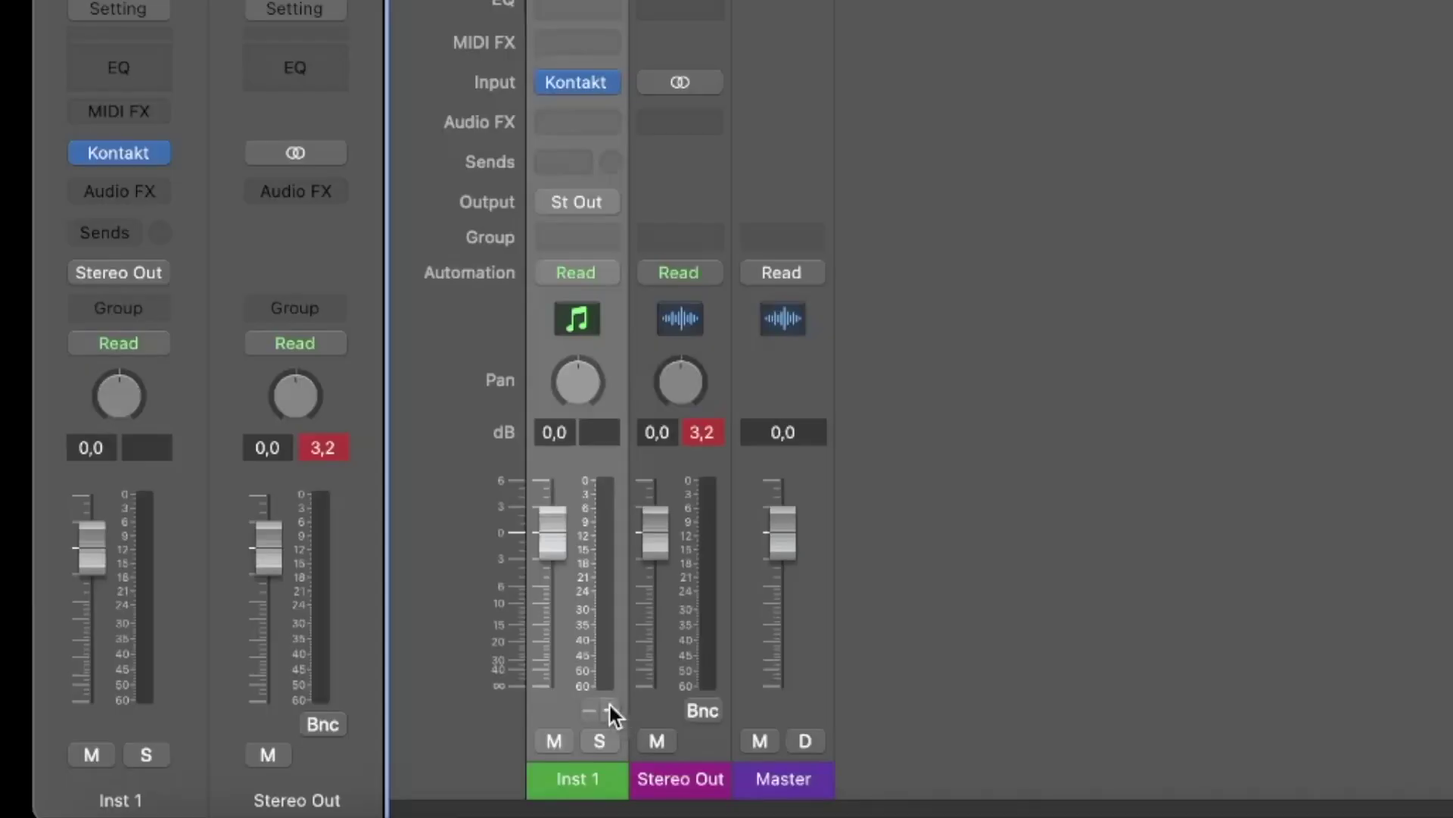
# Add six aux channels for Kontakt outputs 3-4, 5-6, 7-8, 9-10, 11-12 and 13-14
pyautogui.click(610, 711)
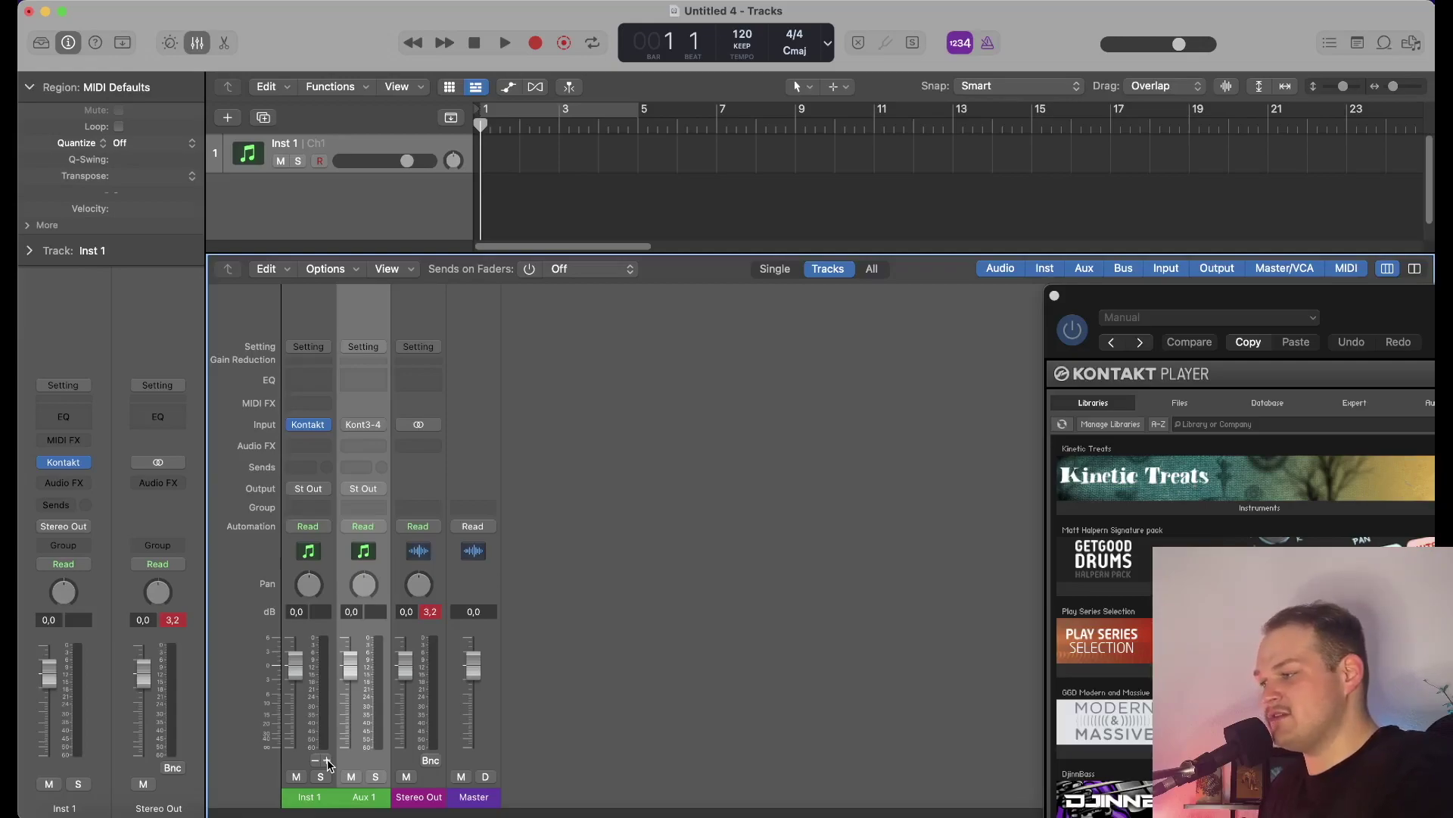
pyautogui.click(327, 761)
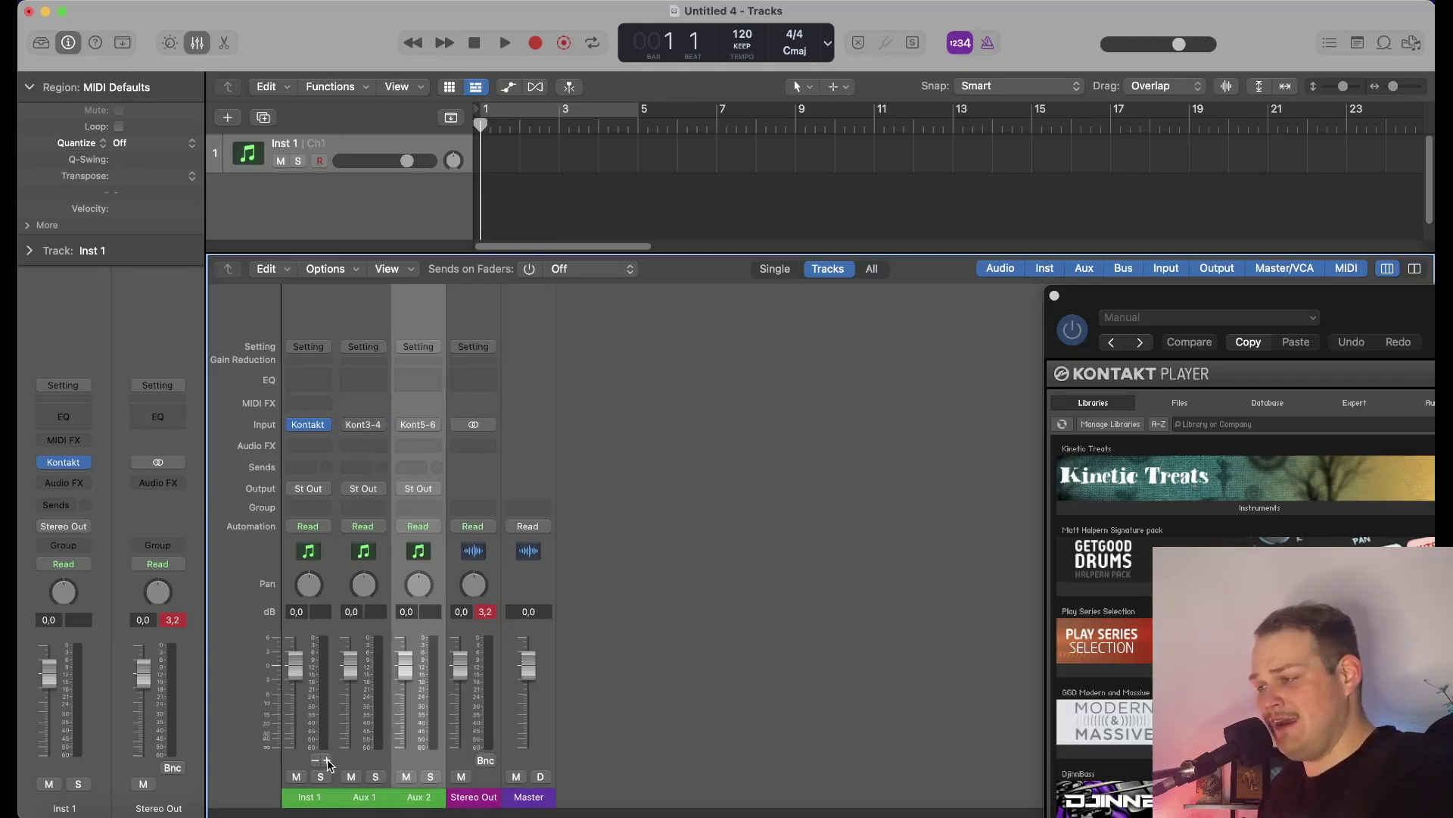
pyautogui.click(327, 761)
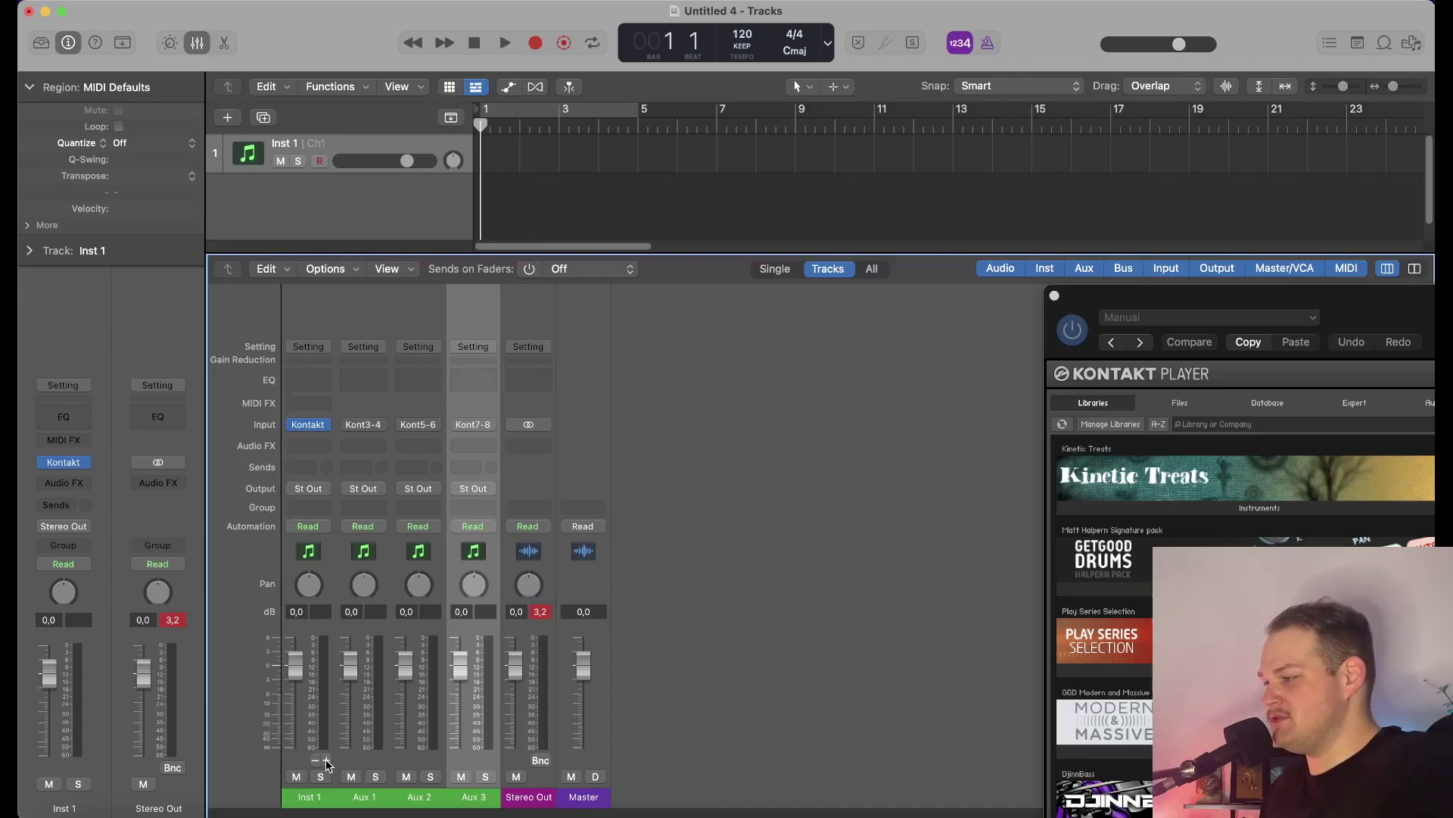
pyautogui.click(327, 761)
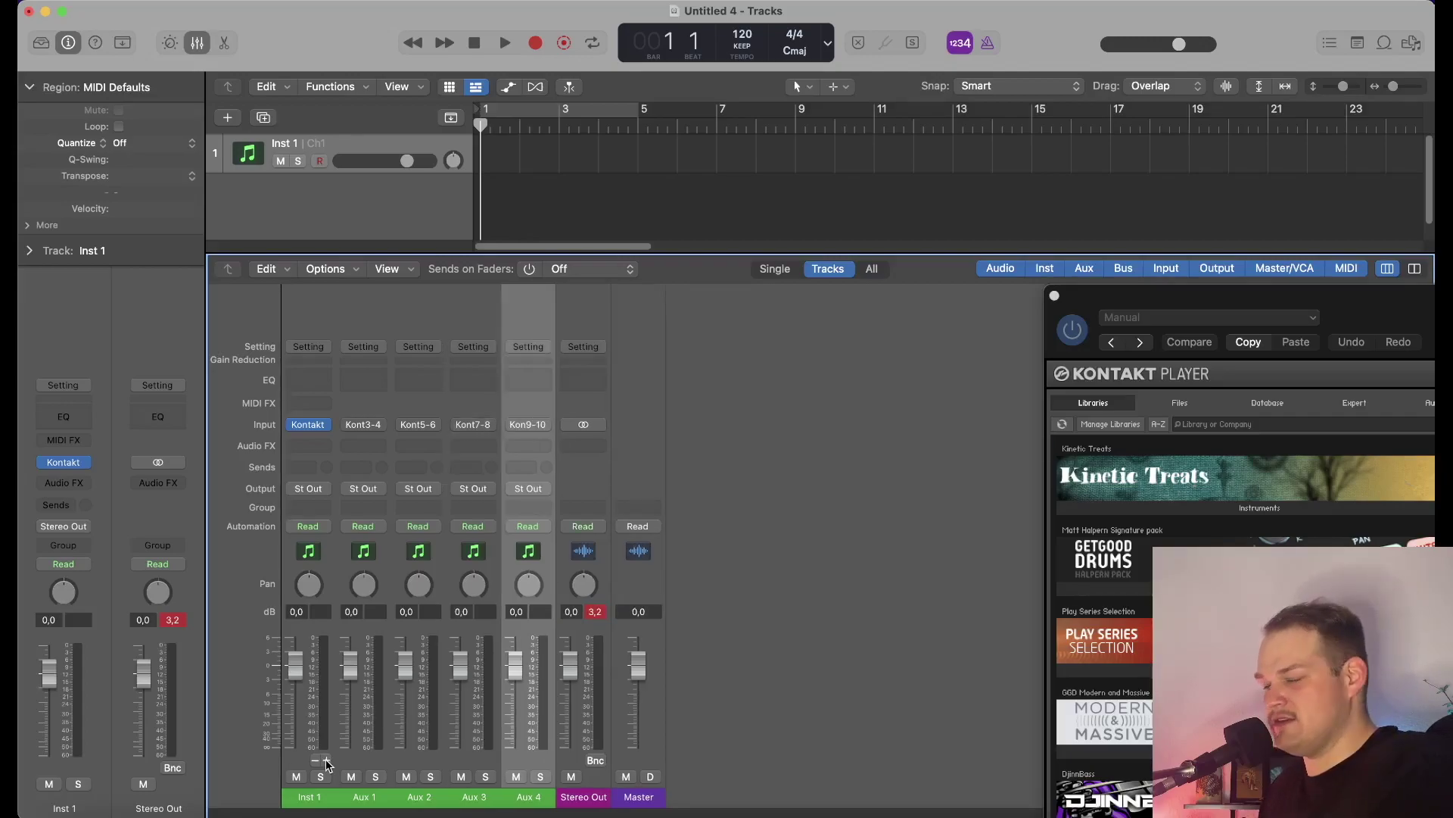
pyautogui.click(327, 761)
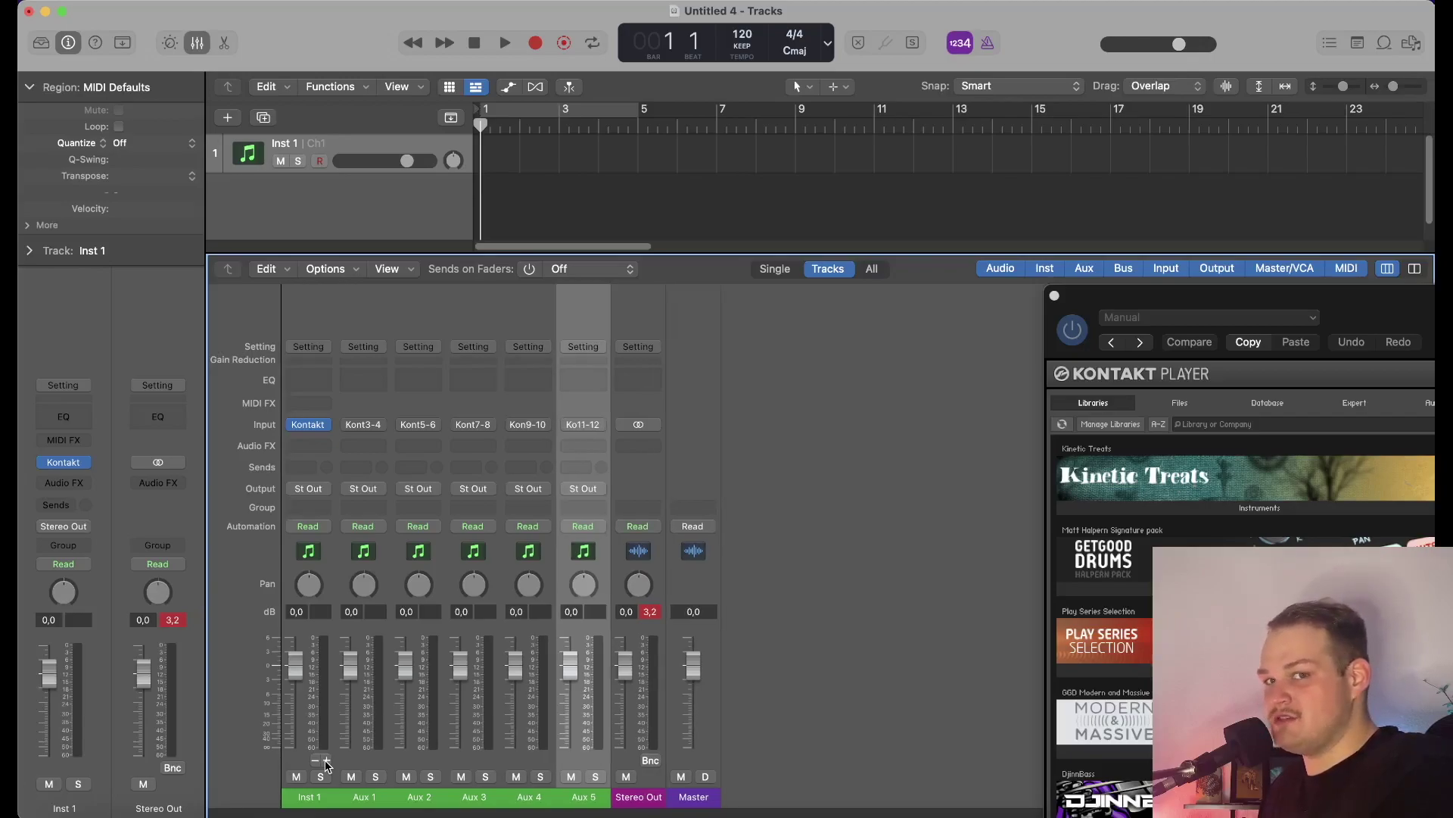
pyautogui.click(327, 761)
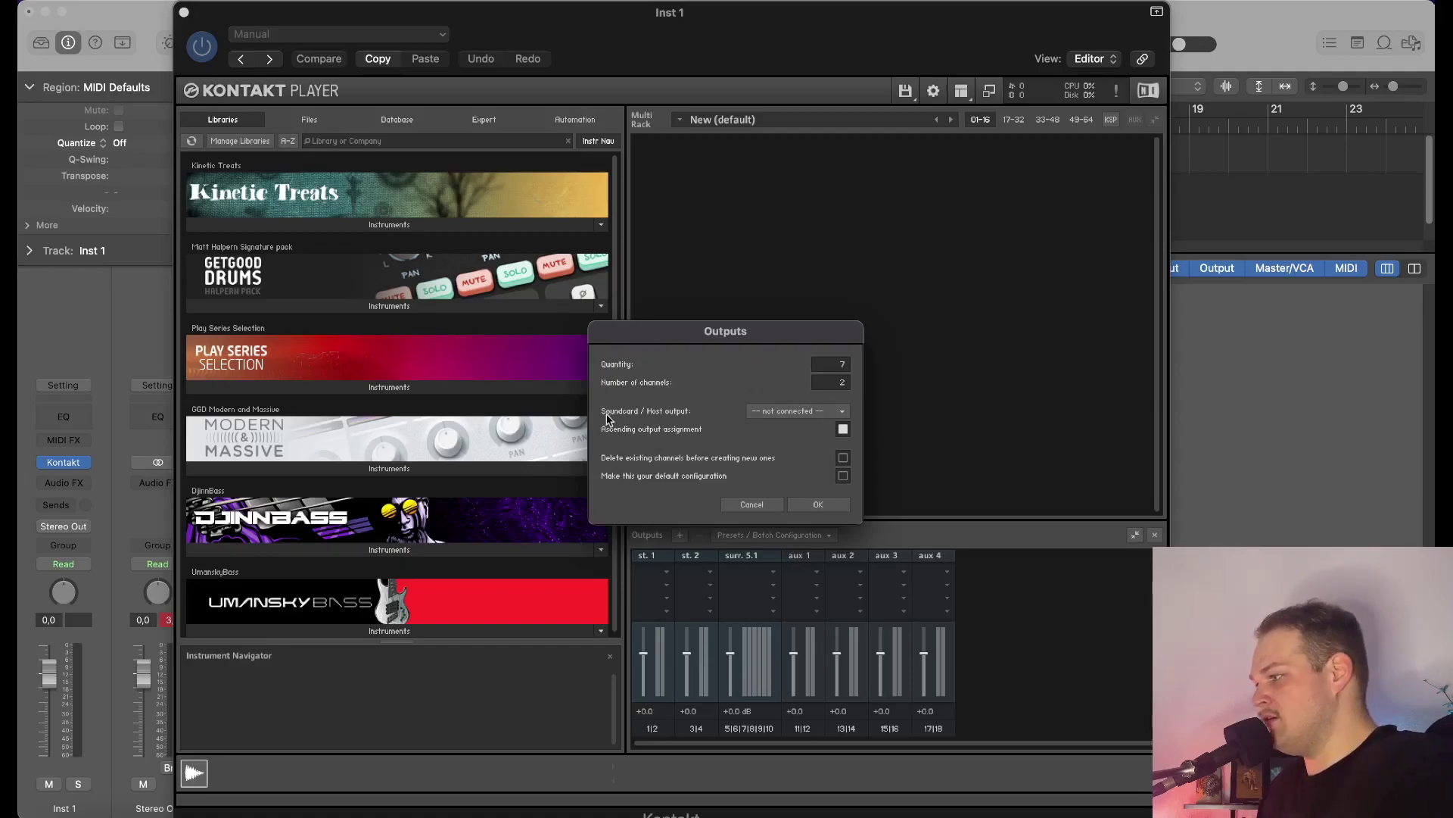
# Create seven 2-channel Kontakt outputs starting at host output st. 1 [1]
pyautogui.click(797, 409)
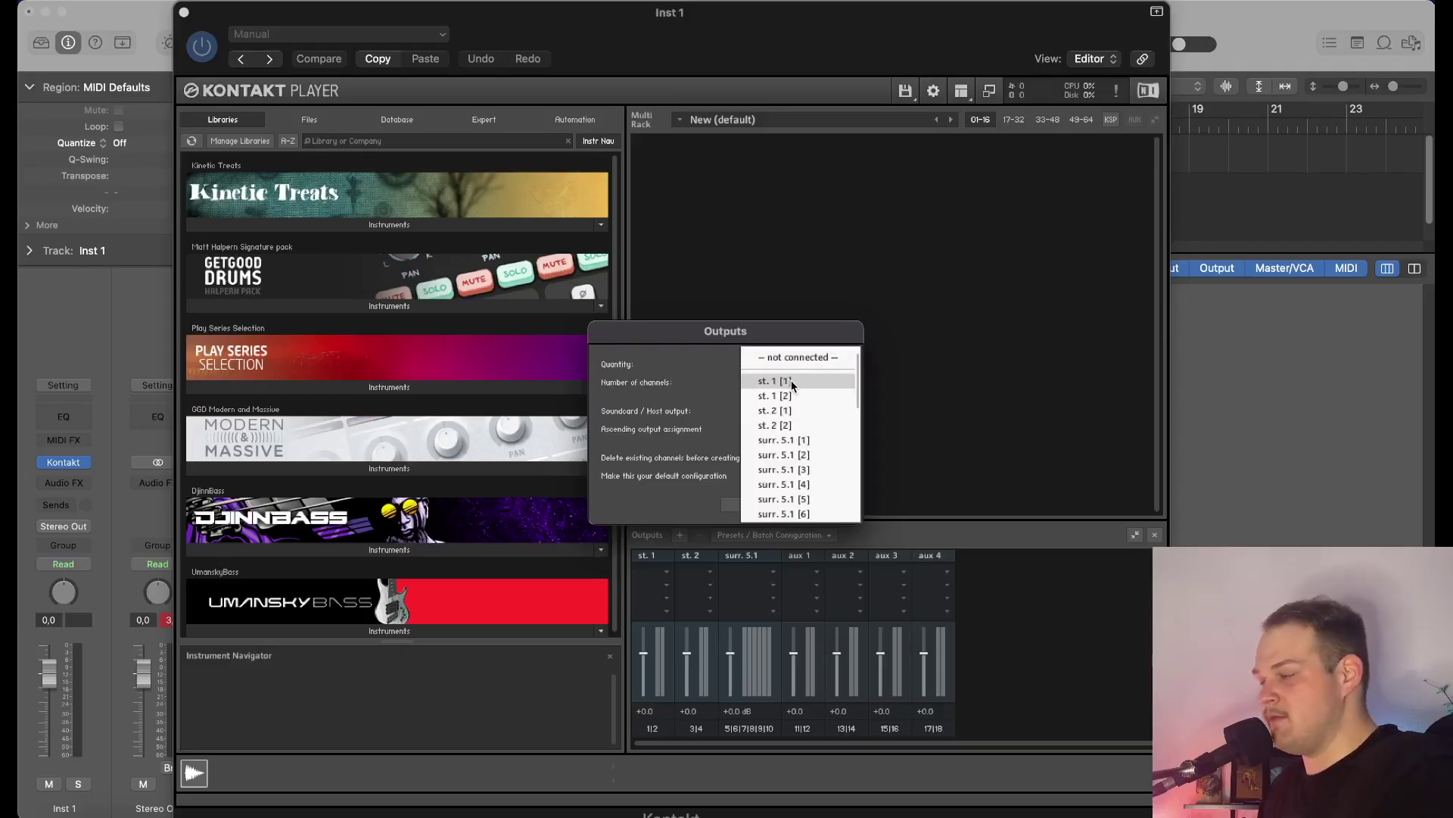
pyautogui.click(791, 381)
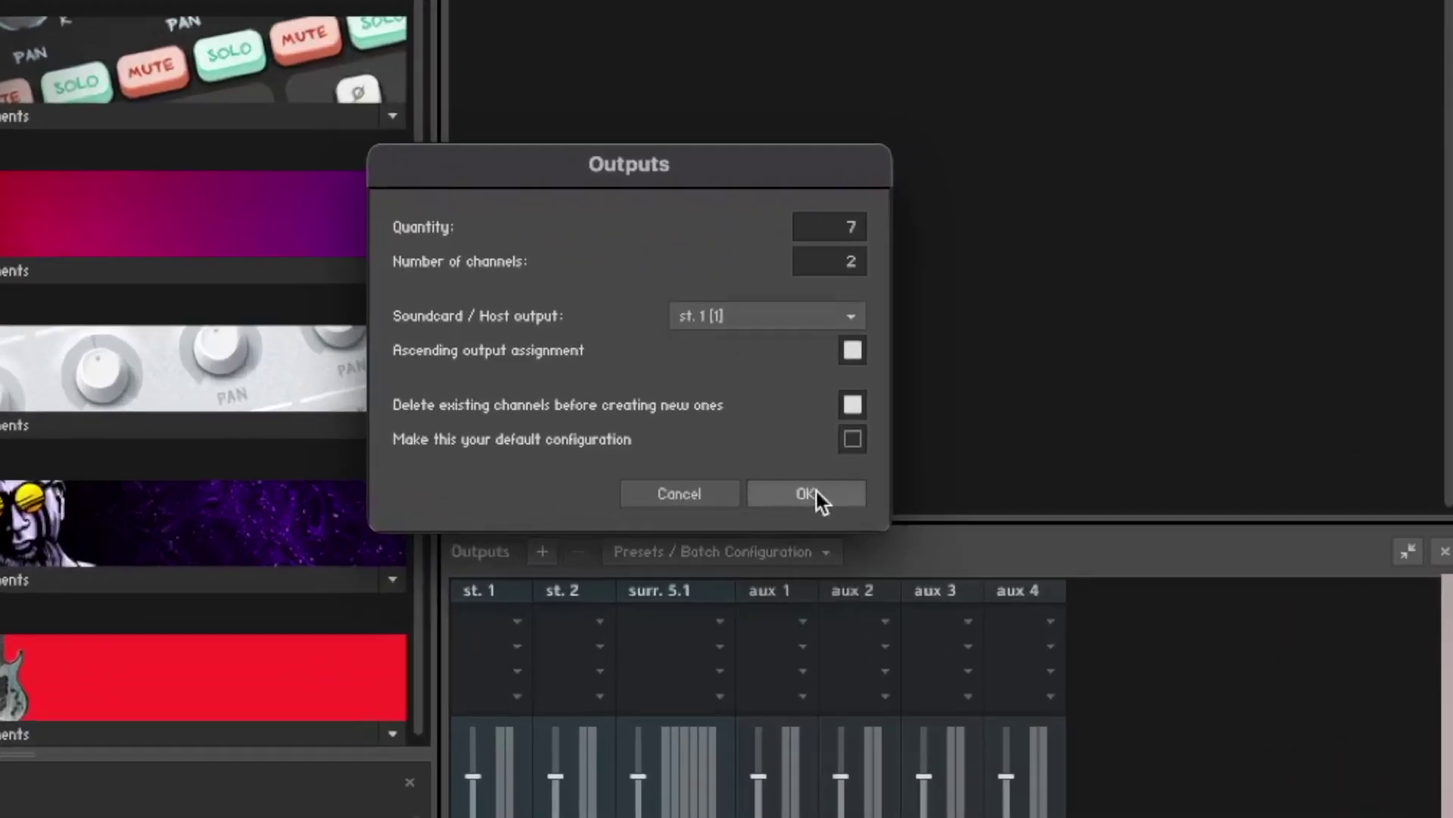
pyautogui.click(818, 503)
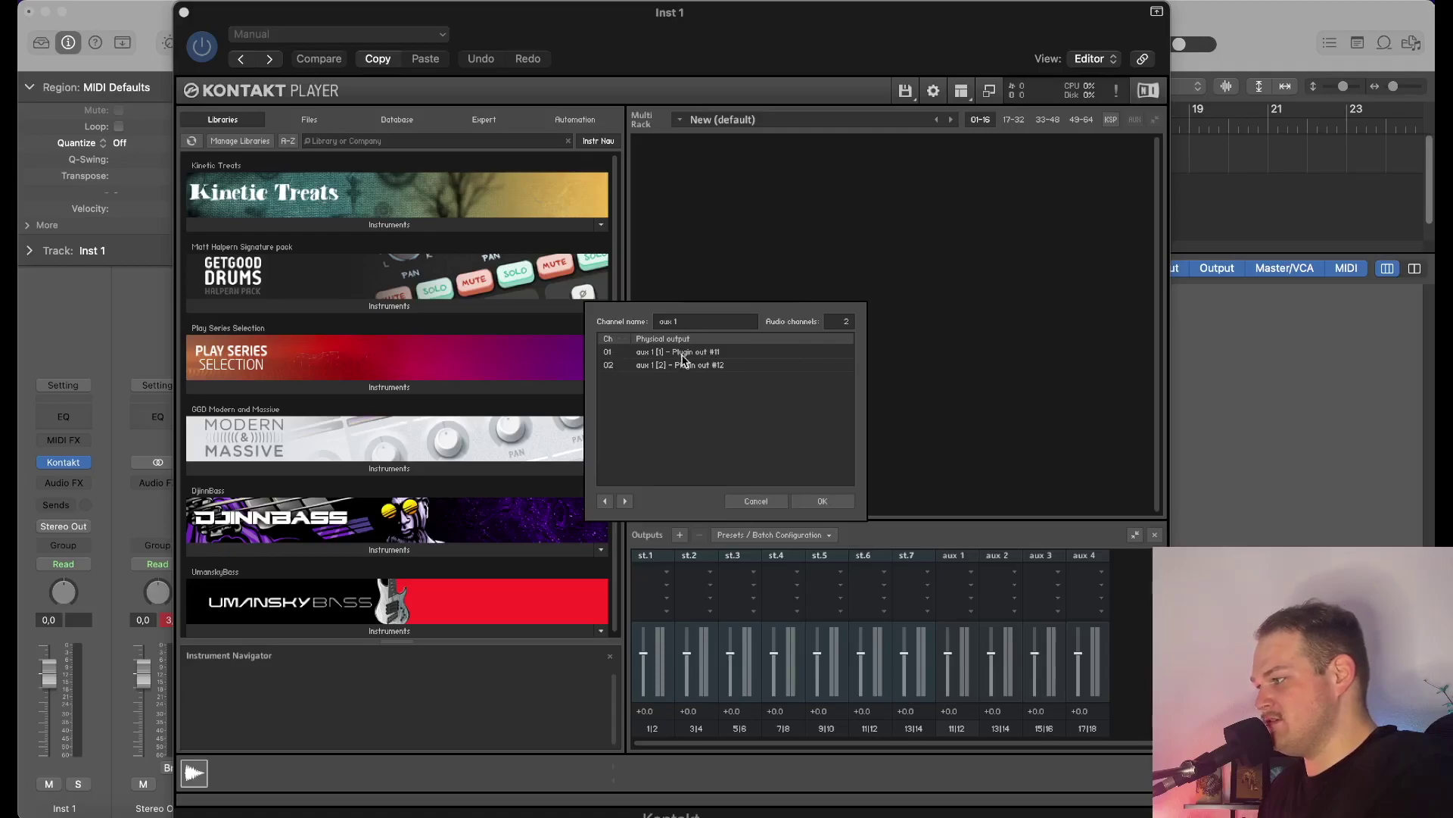
# Set both aux 1 channels' physical outputs to <not connected> and confirm
pyautogui.click(666, 361)
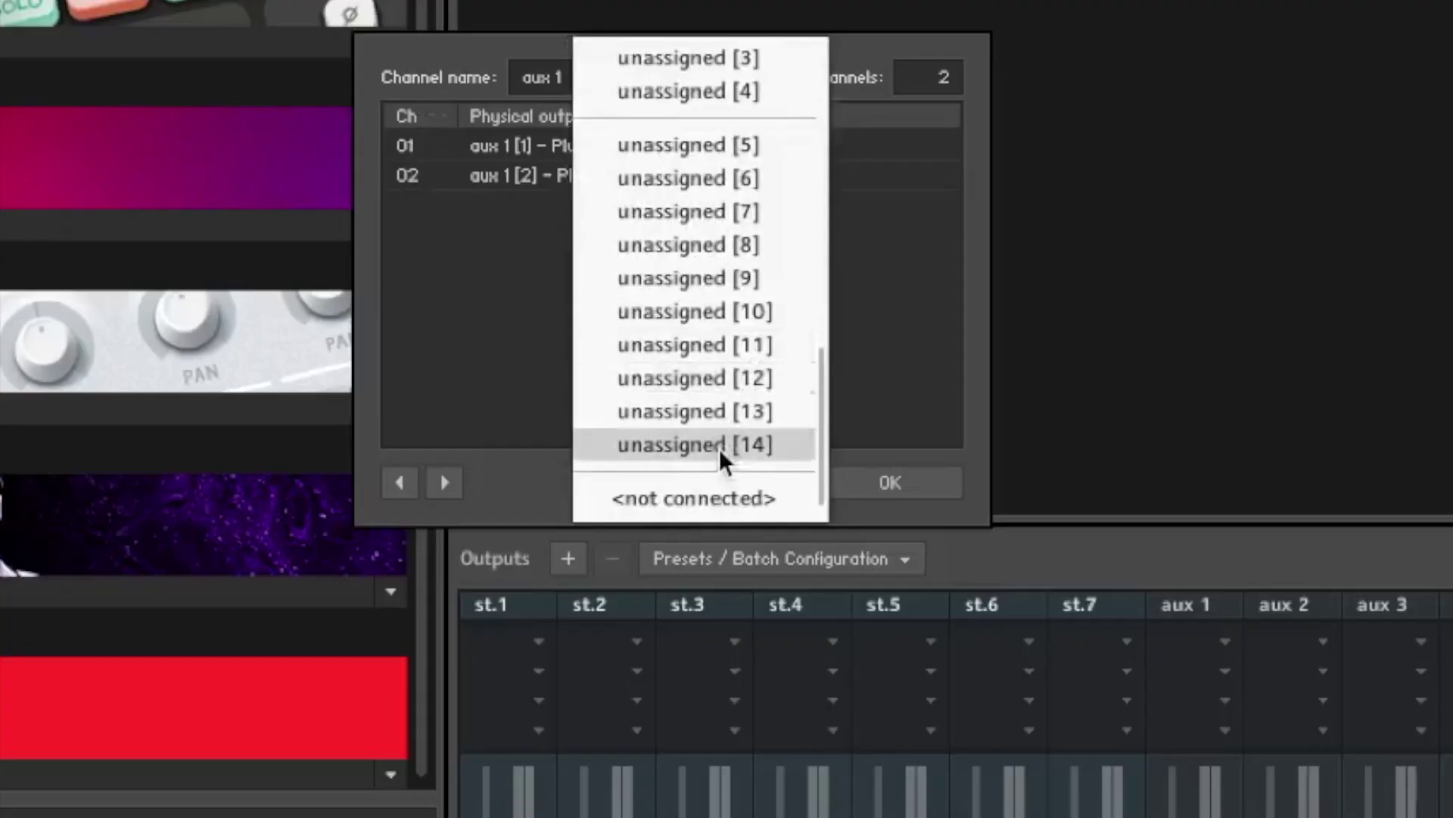
pyautogui.click(690, 498)
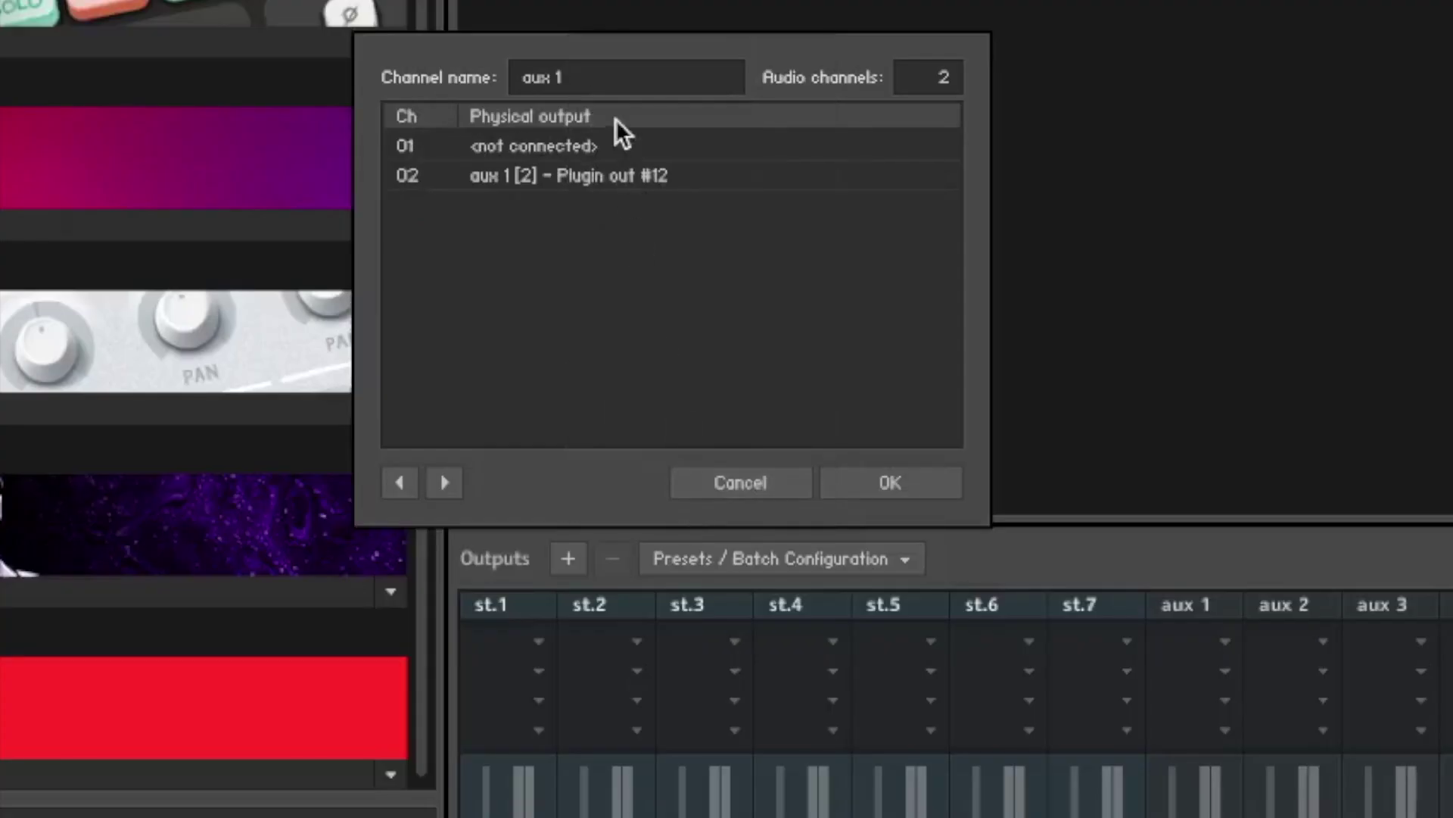
pyautogui.click(616, 176)
pyautogui.click(728, 498)
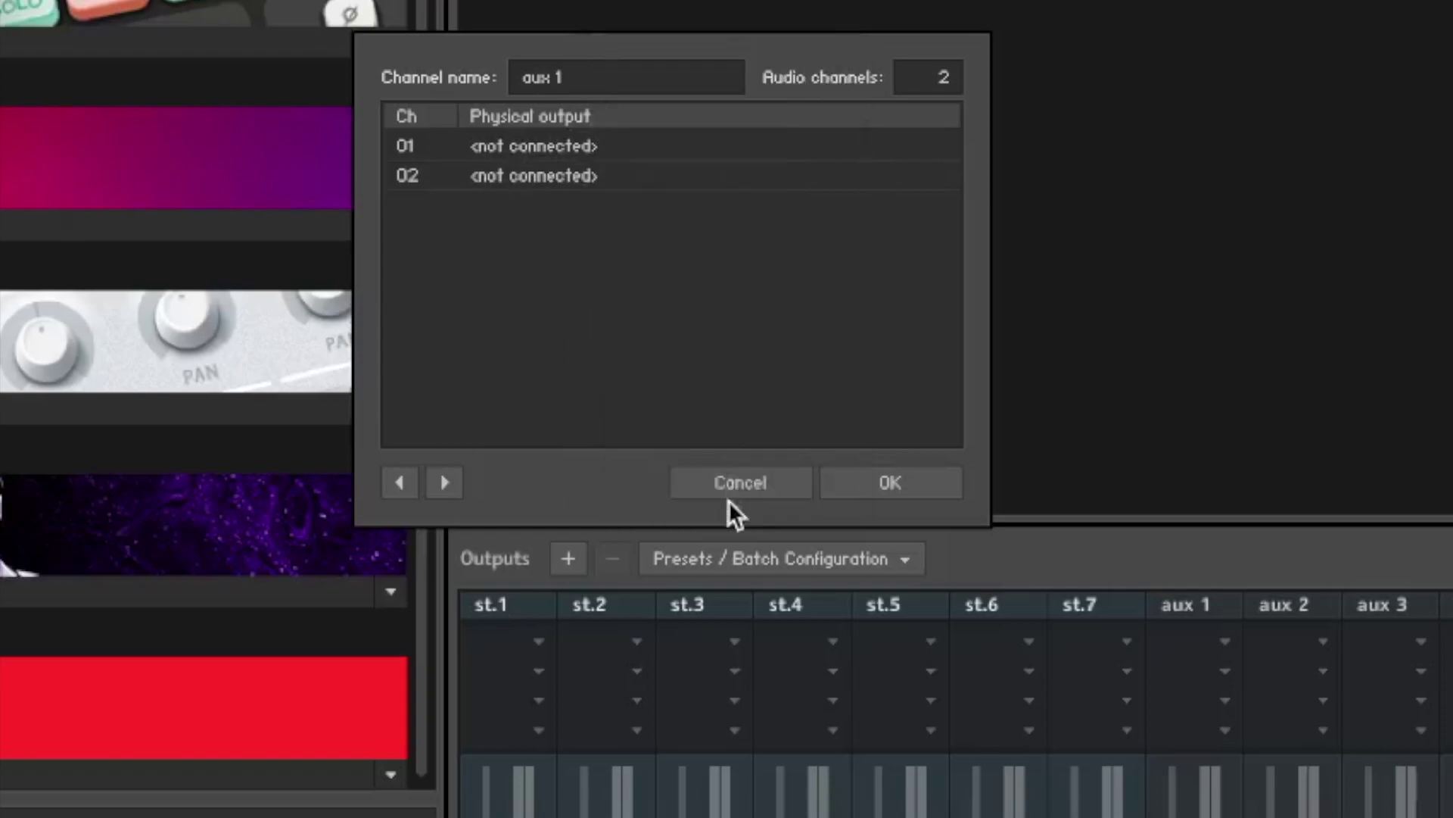
pyautogui.click(951, 483)
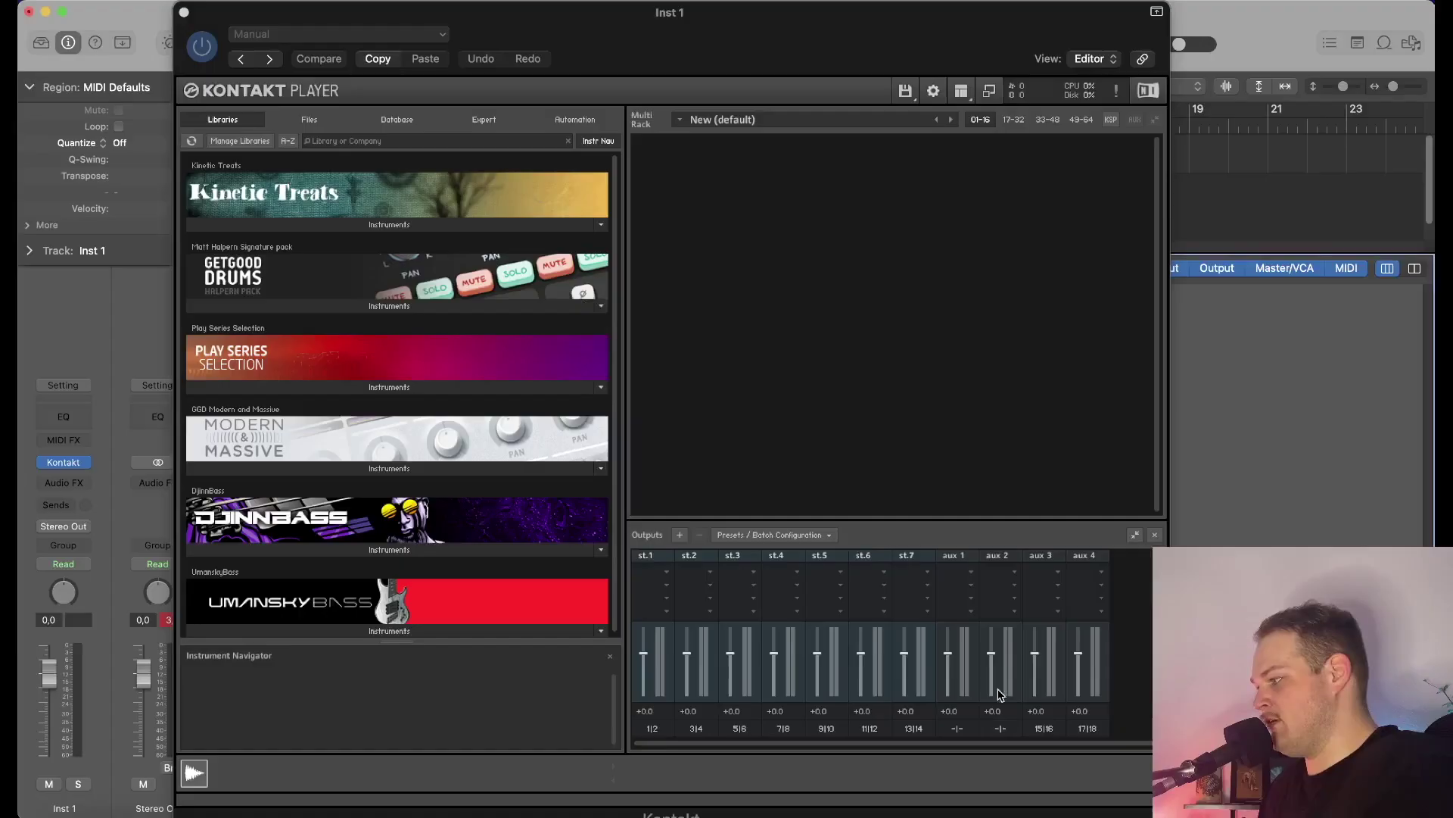
# Unassign the aux 3 outputs and shift the Kontakt window left to reveal the mixer
pyautogui.click(1044, 728)
pyautogui.click(744, 363)
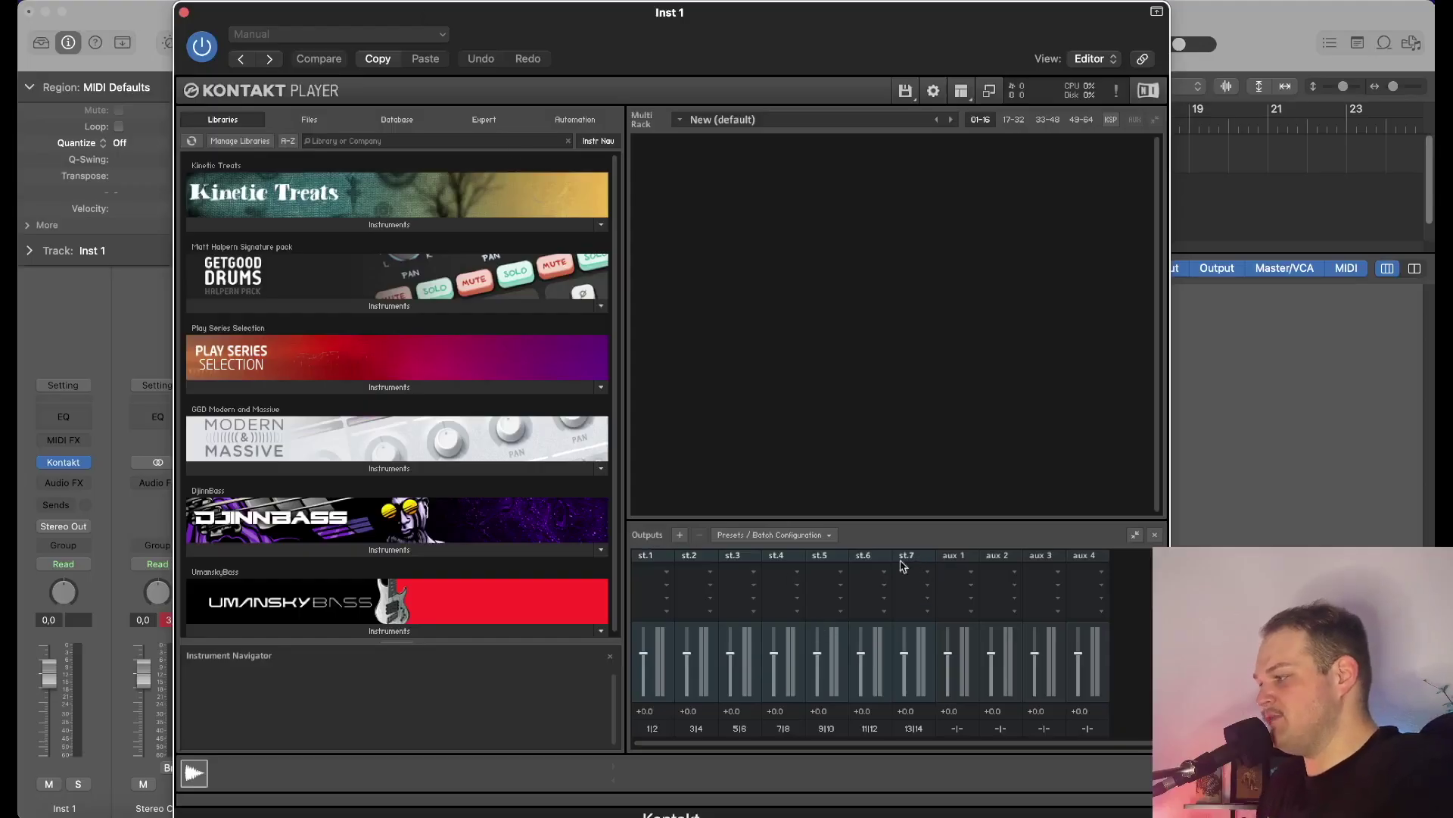
pyautogui.moveTo(718, 10); pyautogui.dragTo(679, 10)
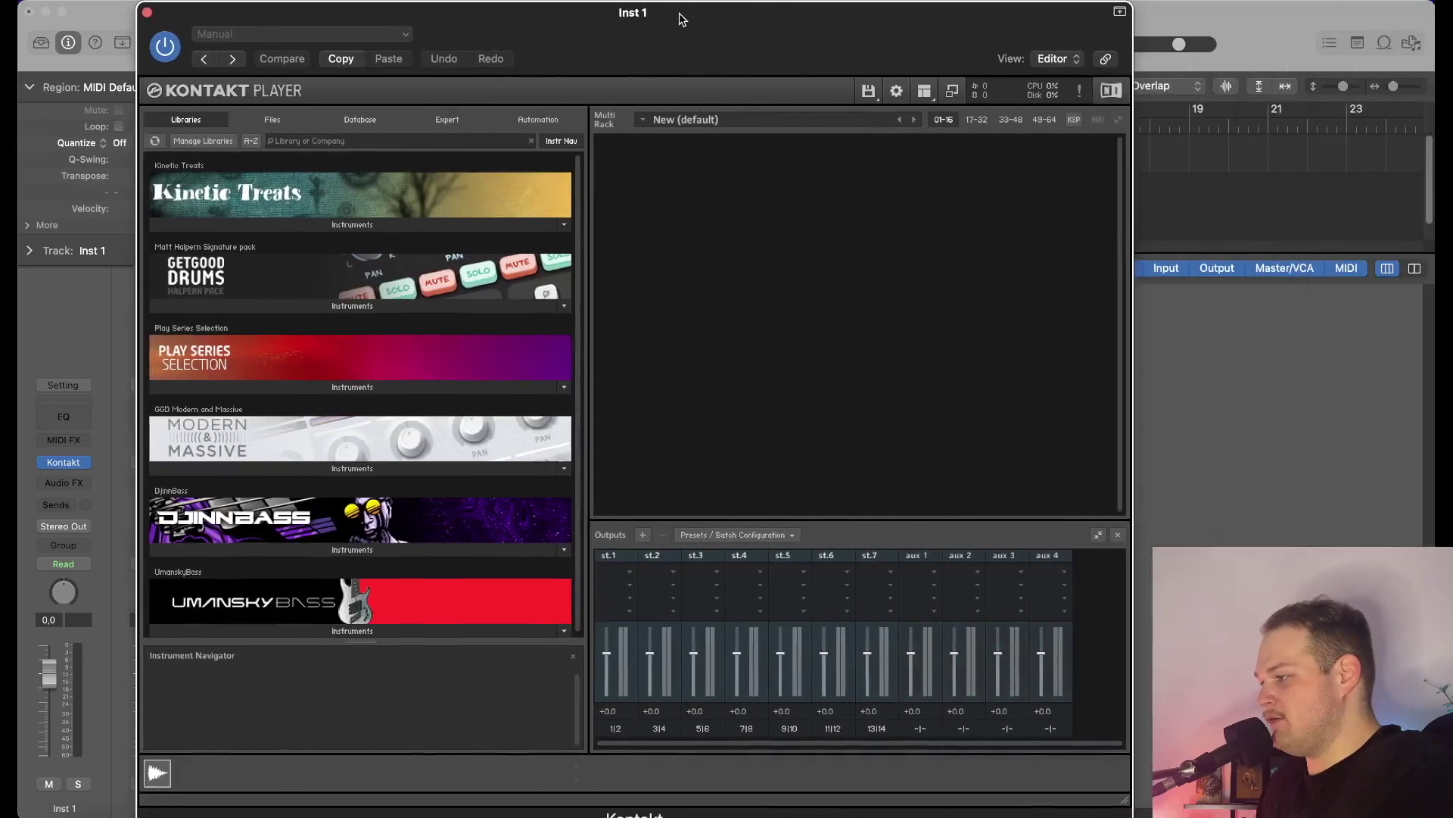
# Rename the st.1 output and Inst 1 channel, and expand the Modern & Massive library
pyautogui.click(609, 556)
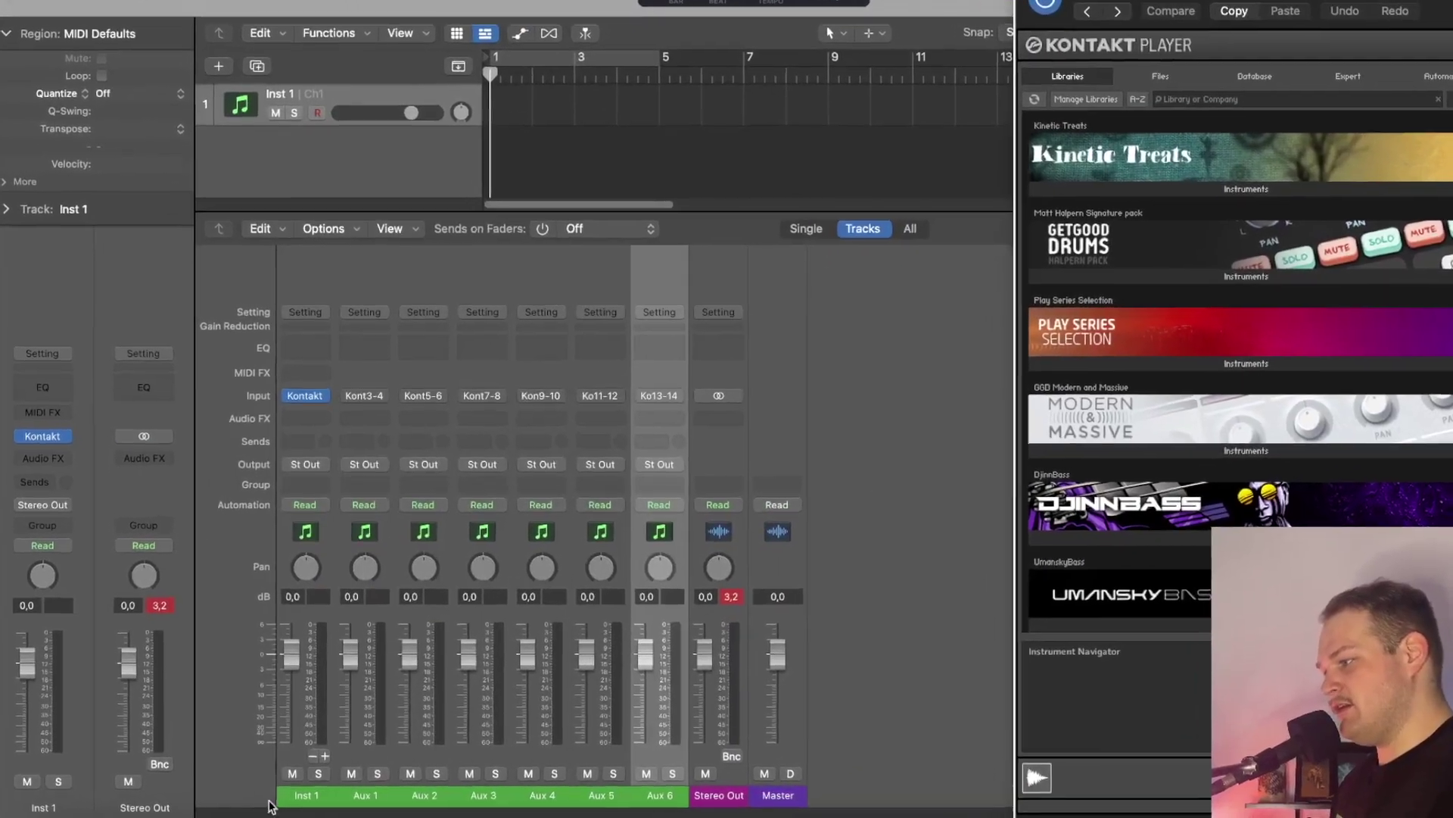
pyautogui.doubleClick(327, 800)
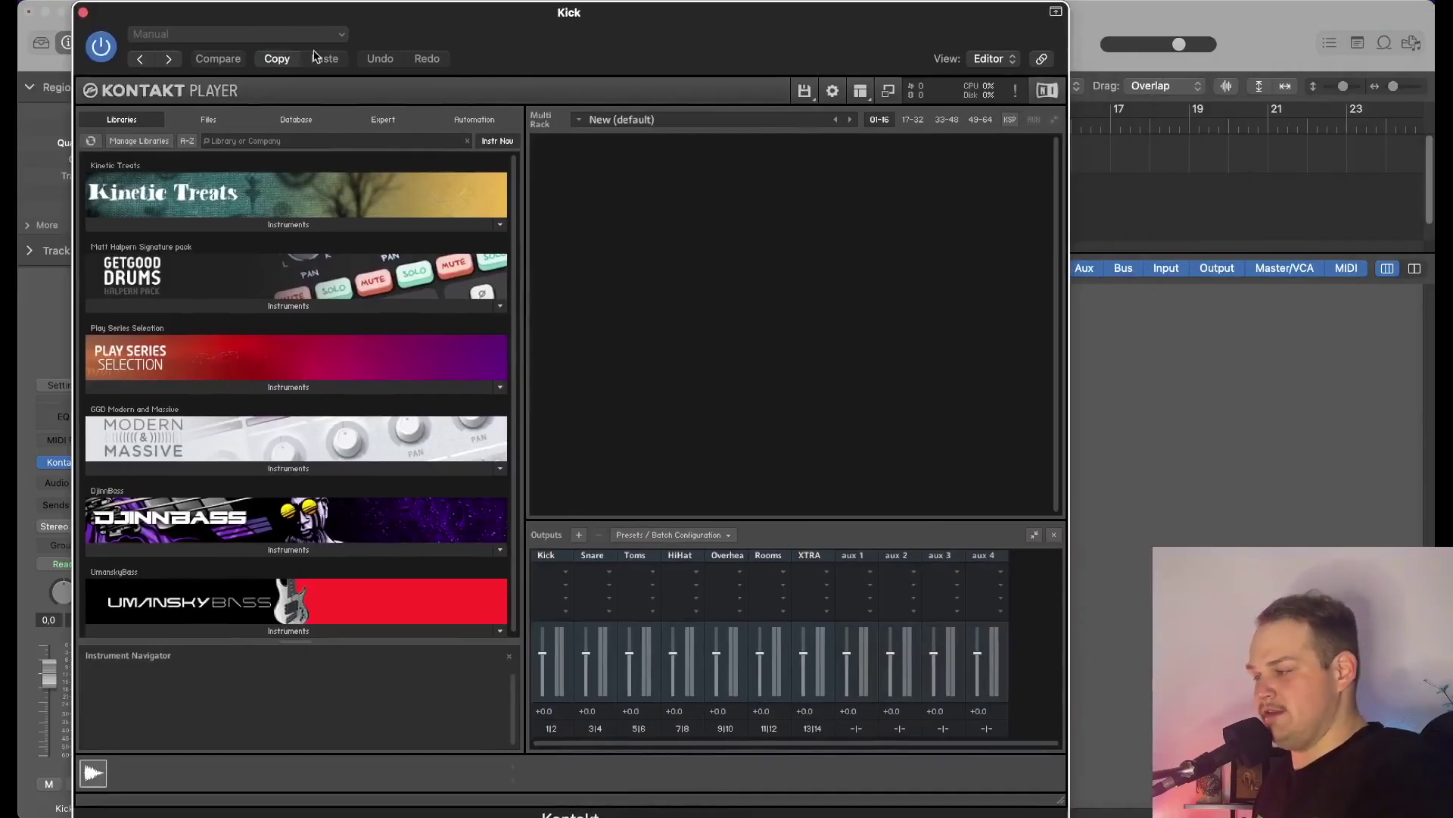
pyautogui.click(295, 470)
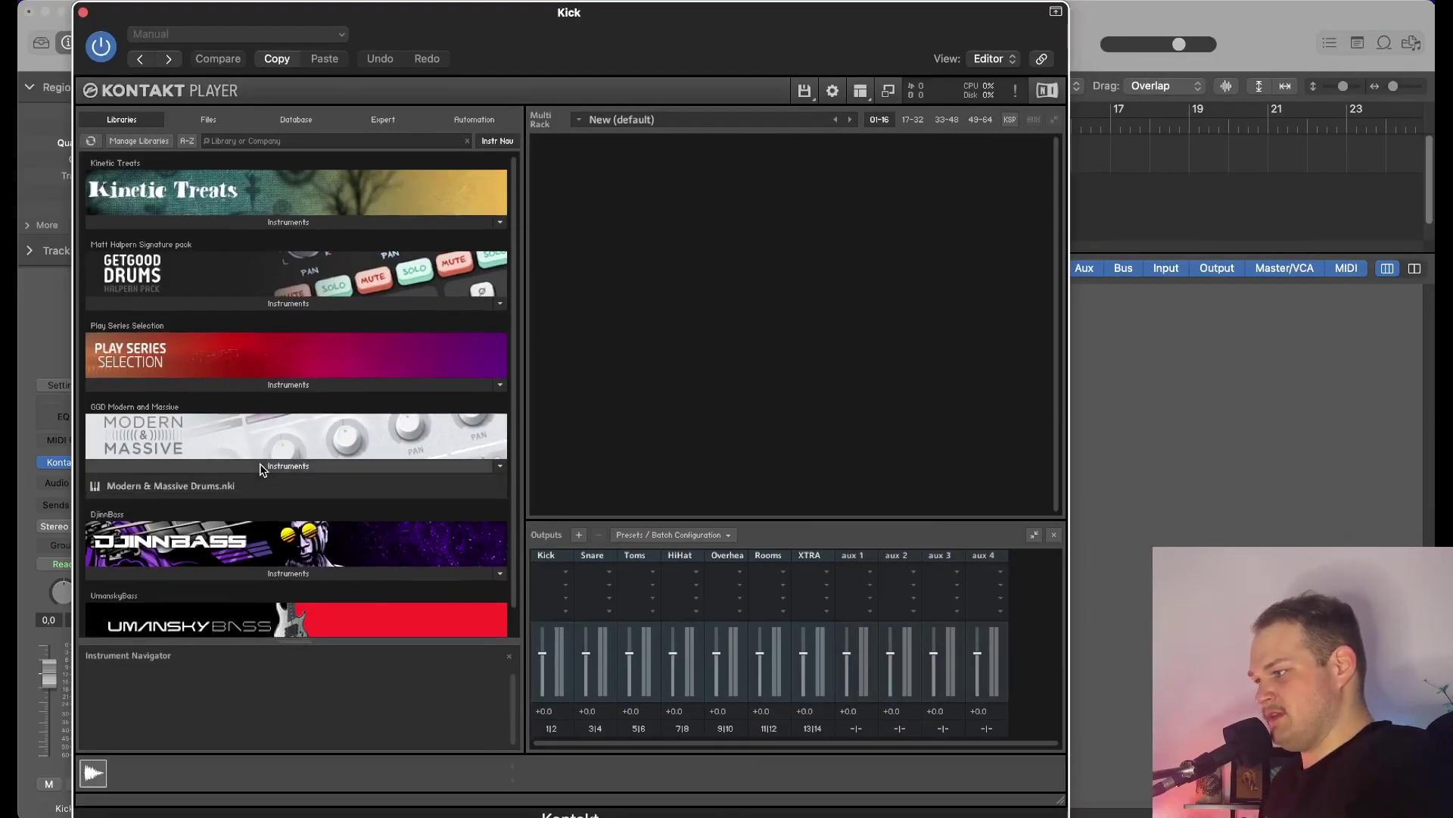
# Load Modern & Massive Drums.nki and switch it to the Brew Drums 1 kit preset
pyautogui.doubleClick(159, 486)
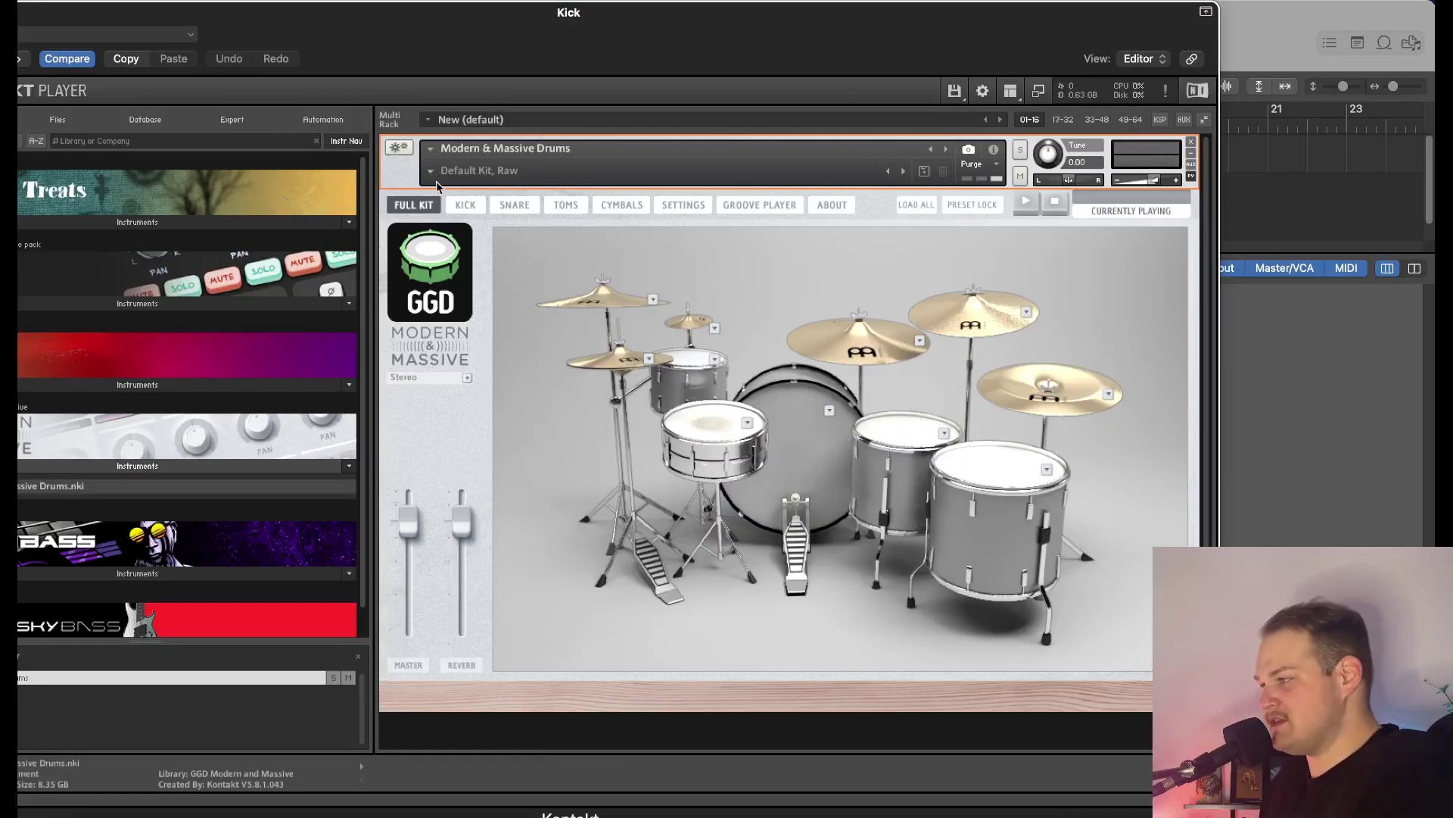
pyautogui.click(432, 172)
pyautogui.moveTo(461, 200)
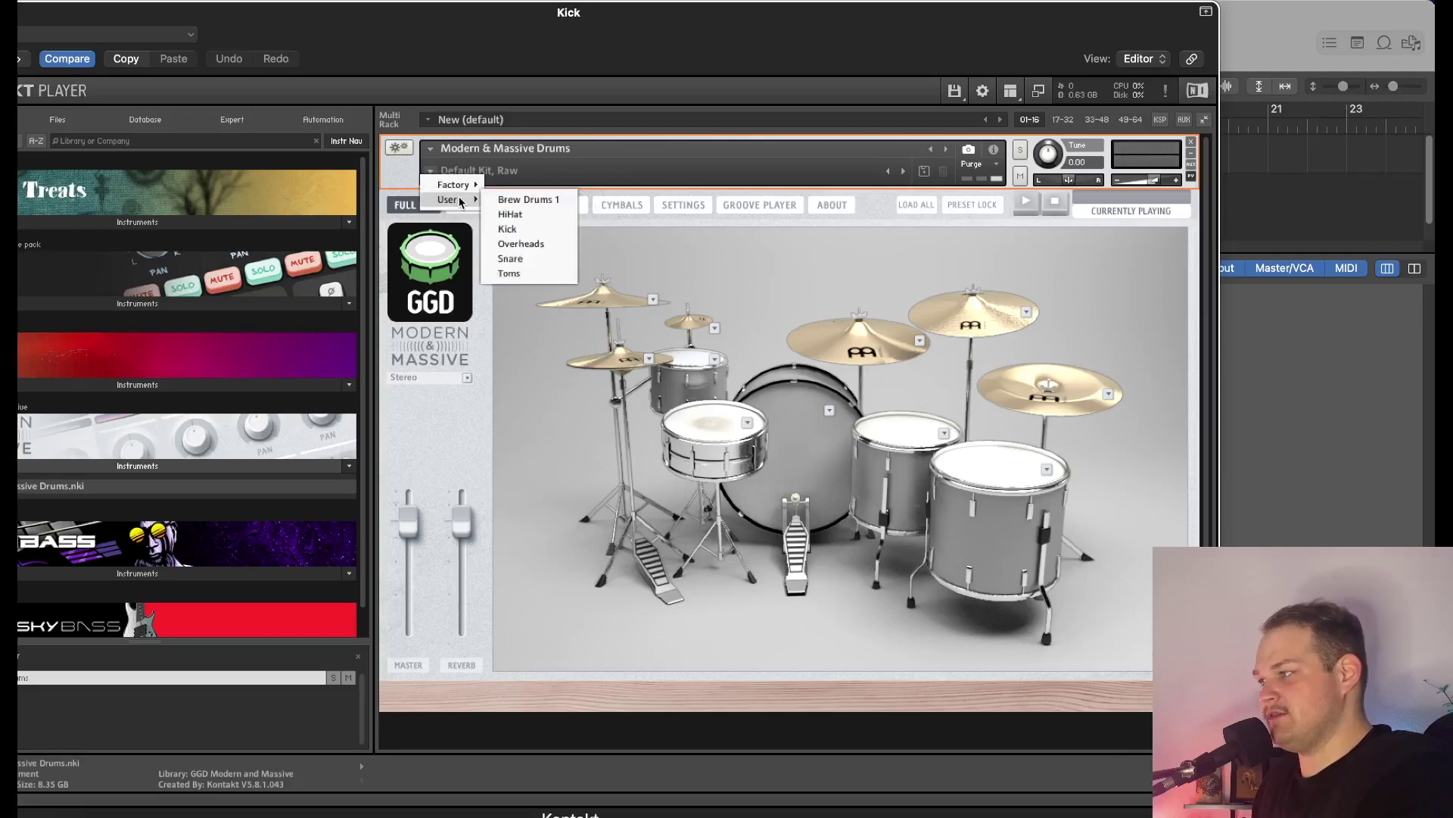
pyautogui.click(553, 201)
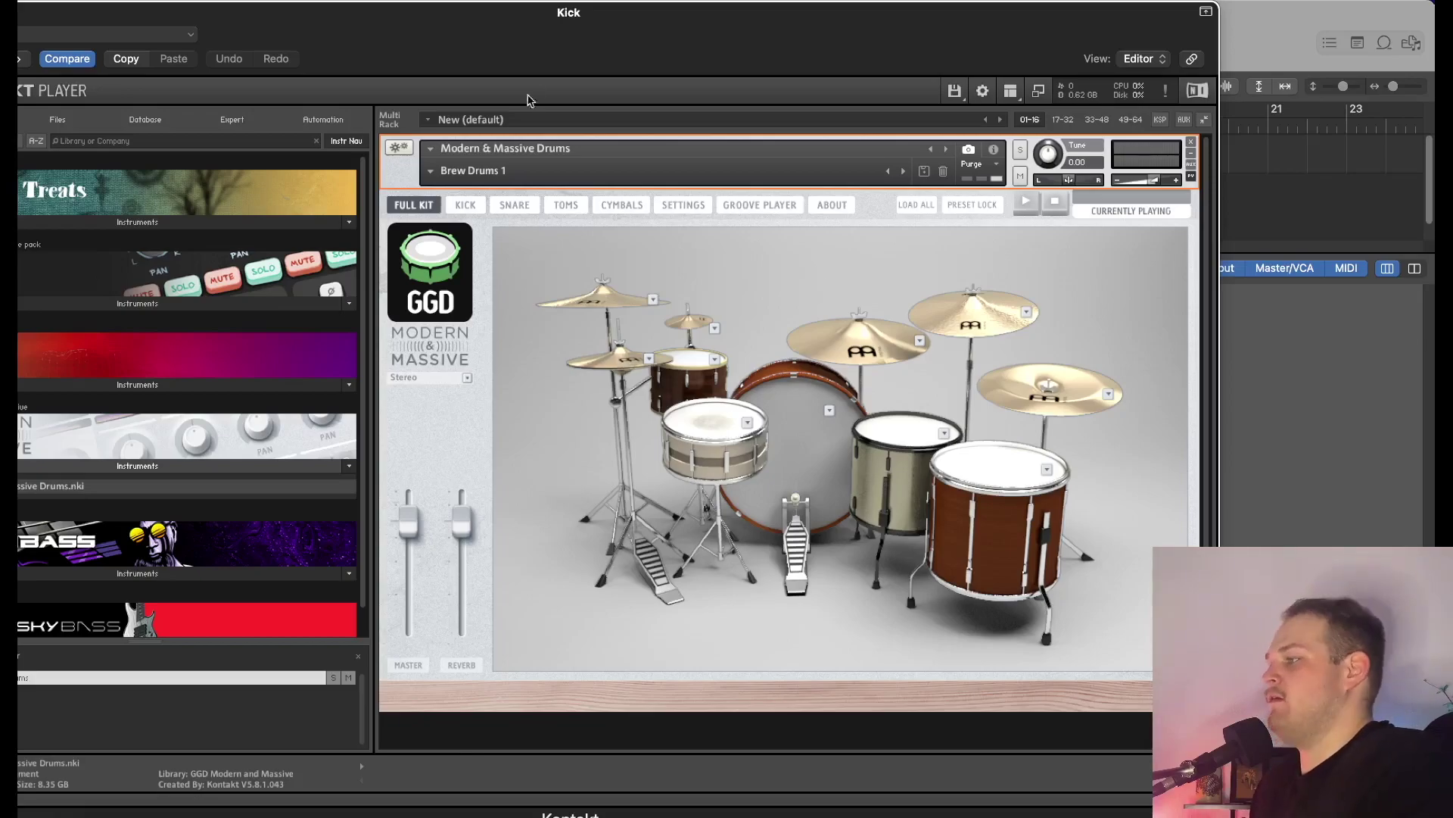
# Review the drum mixer pages and route the kick's ROOM MONO mic to the Rooms output
pyautogui.click(462, 206)
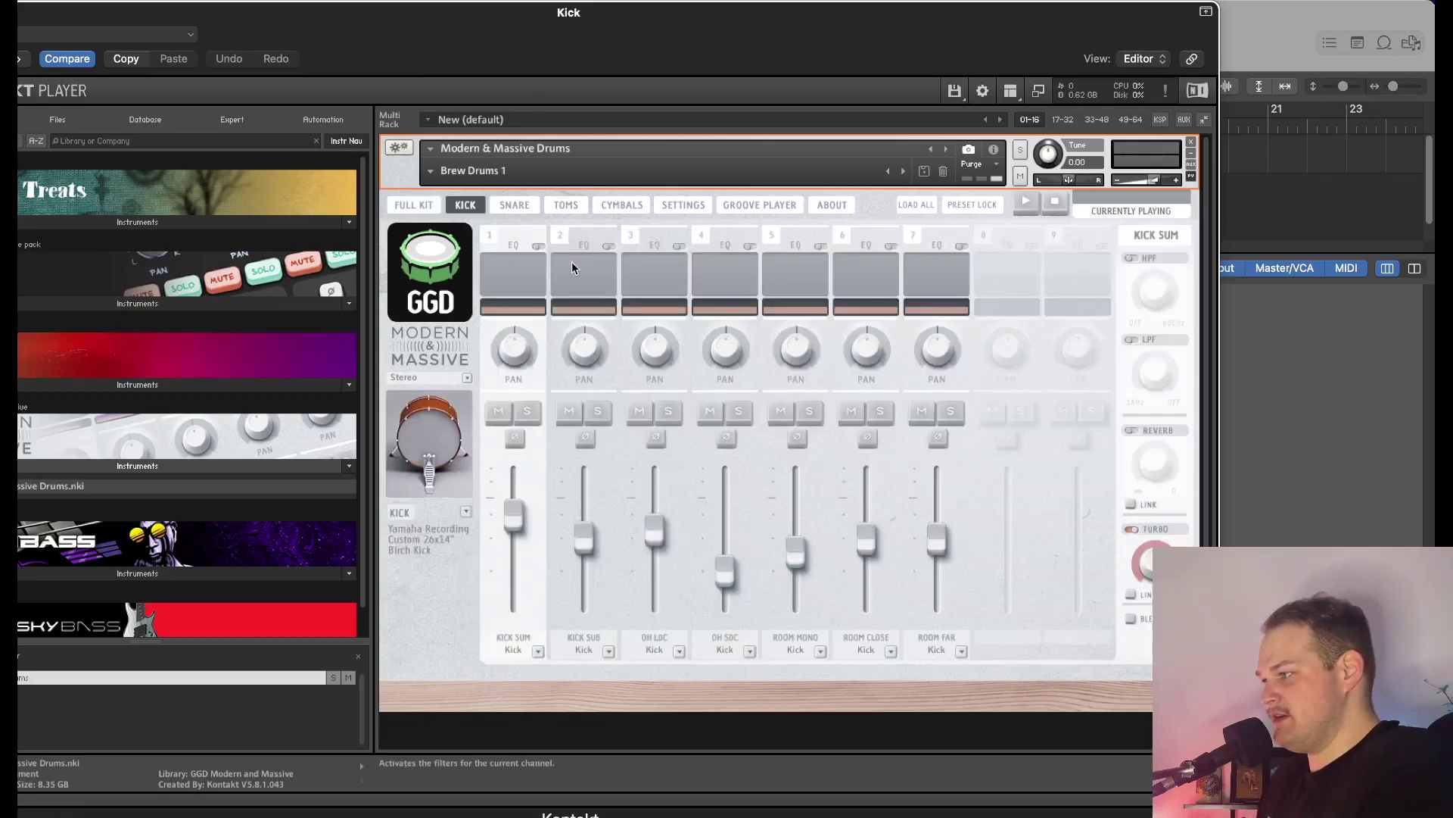
pyautogui.click(526, 208)
pyautogui.click(567, 205)
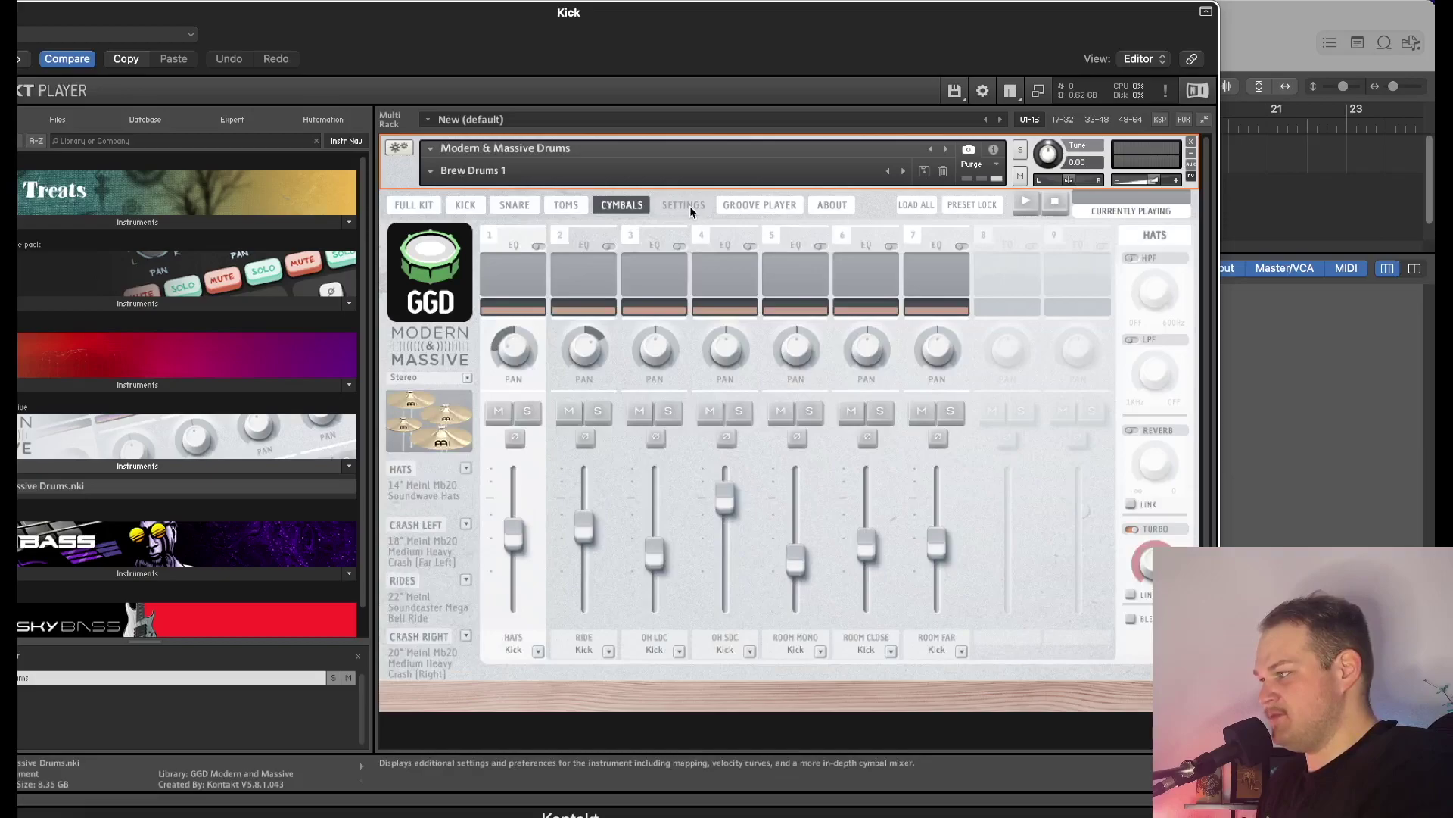
pyautogui.click(467, 205)
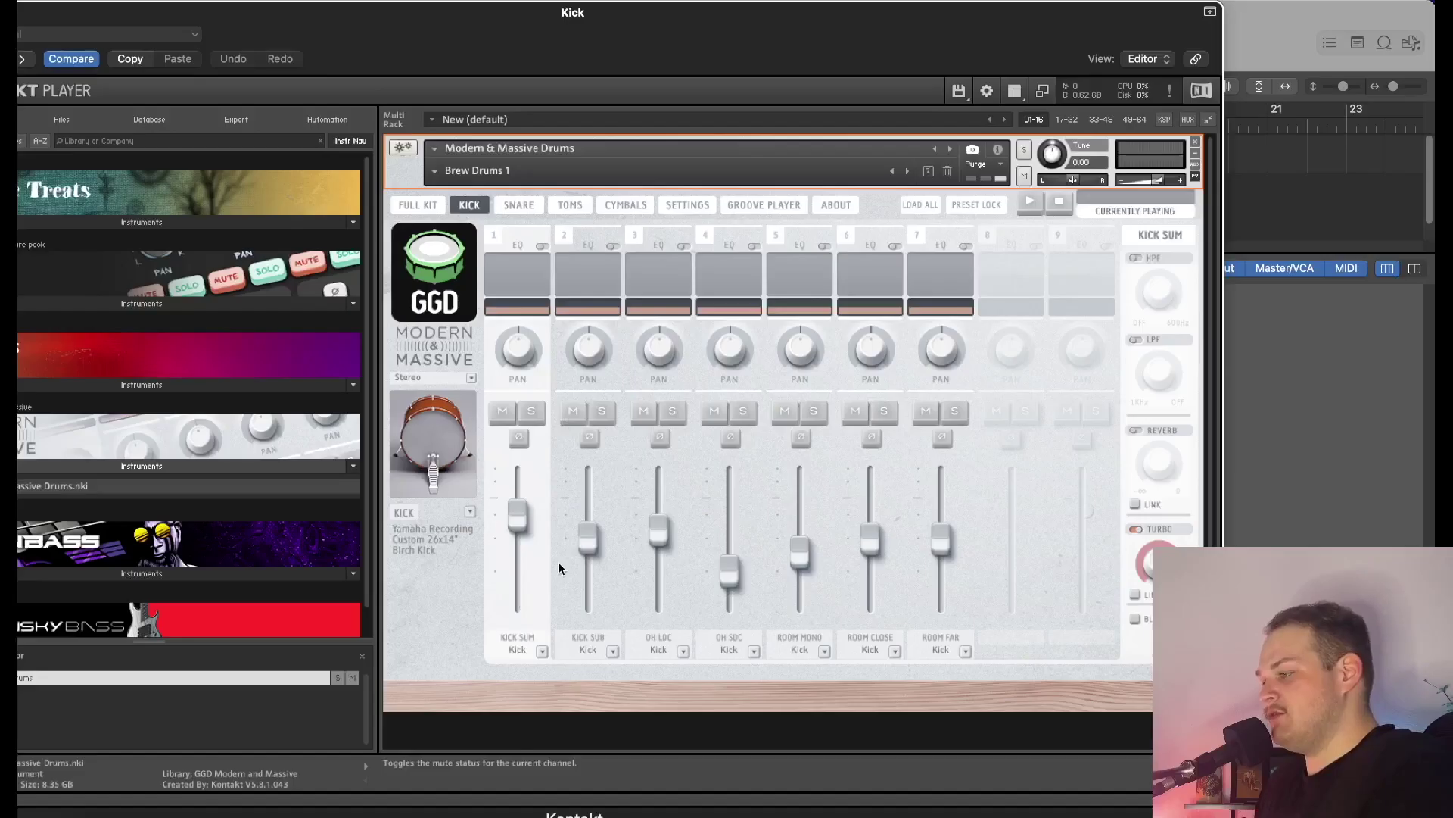
pyautogui.click(316, 446)
pyautogui.click(438, 622)
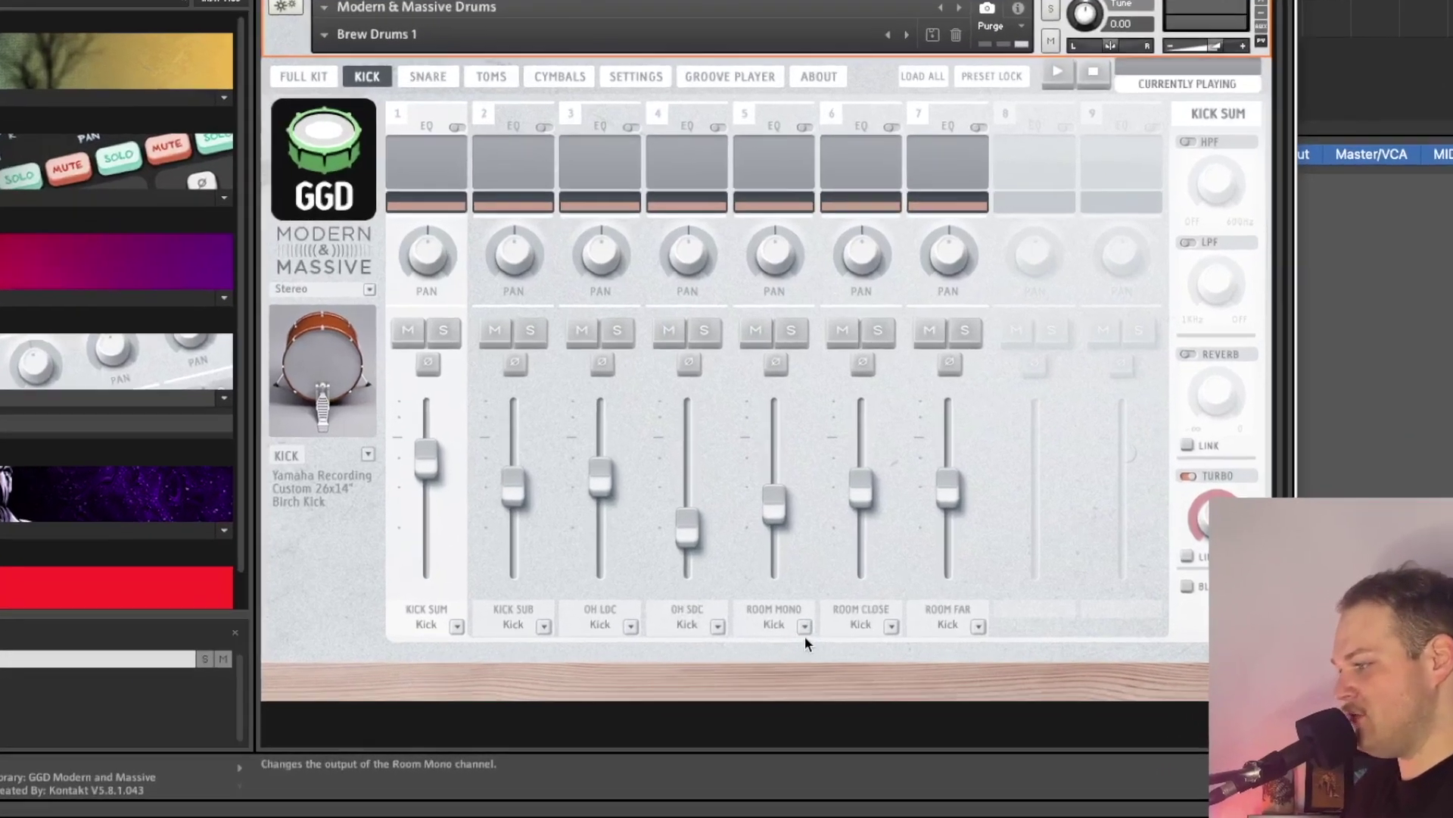
pyautogui.click(825, 651)
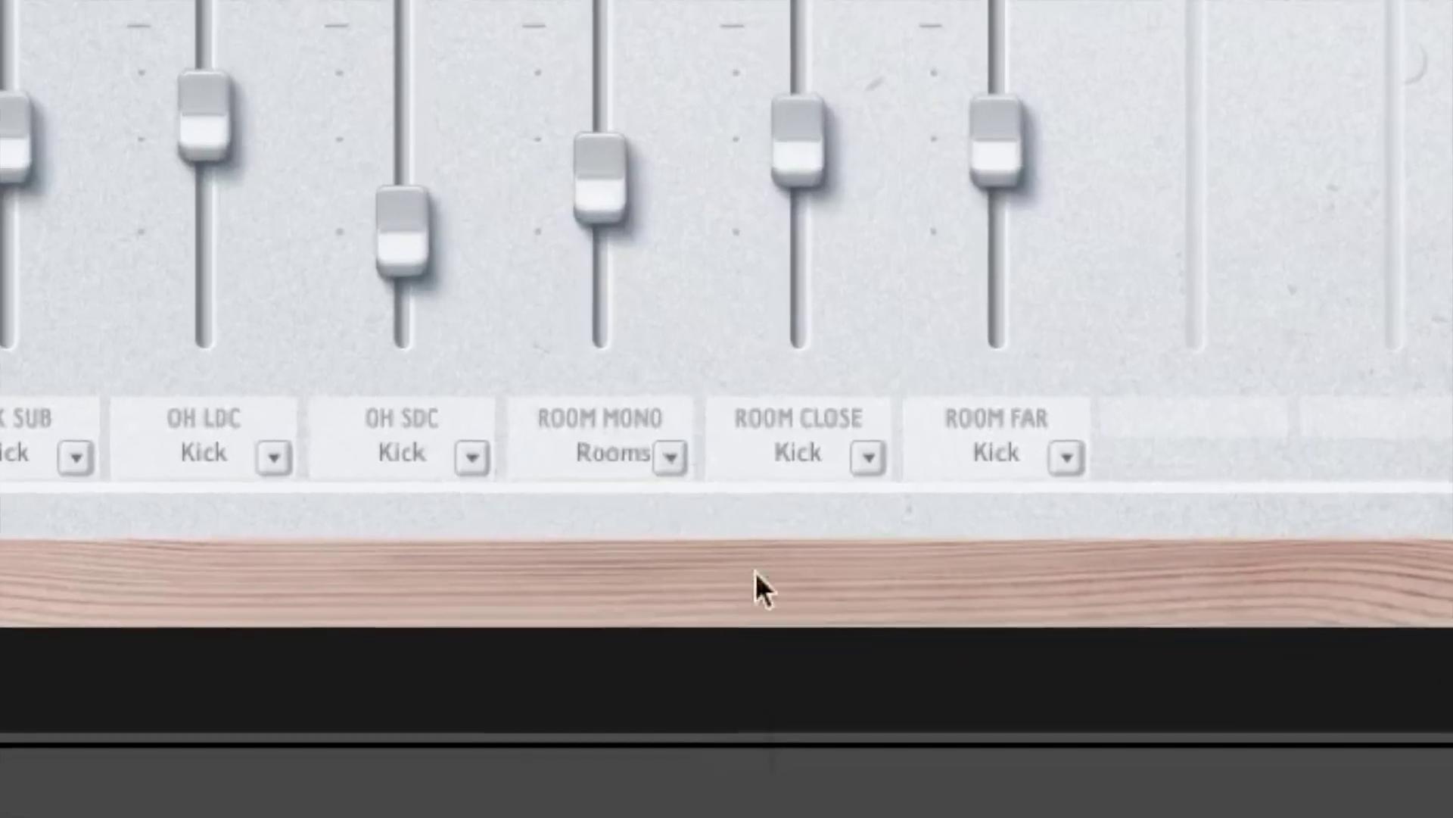
pyautogui.click(823, 732)
pyautogui.click(856, 413)
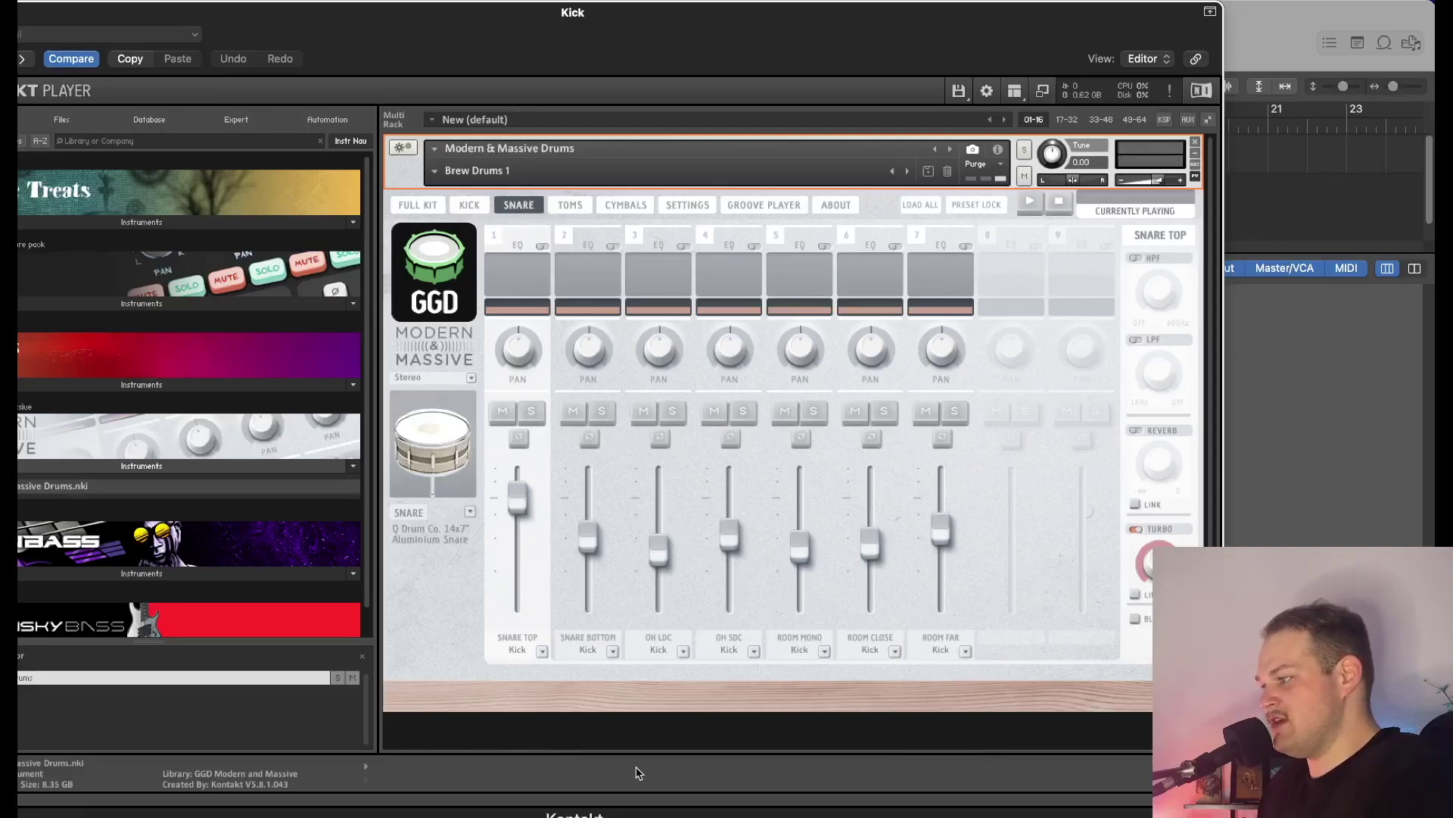
# Route the SNARE TOP, SNARE BOTTOM and OH LDC mics to the Snare output
pyautogui.click(542, 650)
pyautogui.click(539, 681)
pyautogui.click(612, 651)
pyautogui.click(607, 684)
pyautogui.click(682, 651)
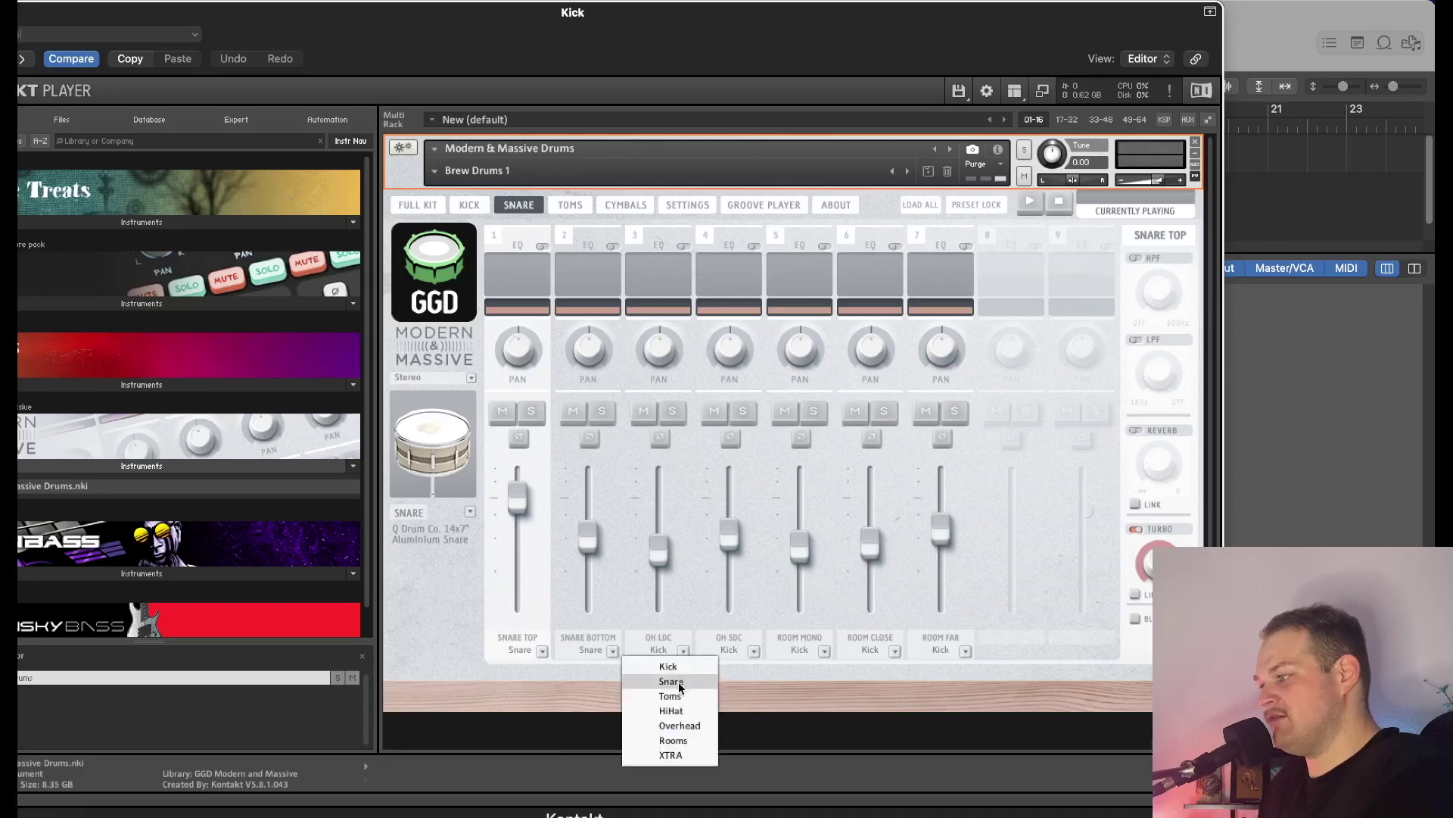
pyautogui.click(678, 681)
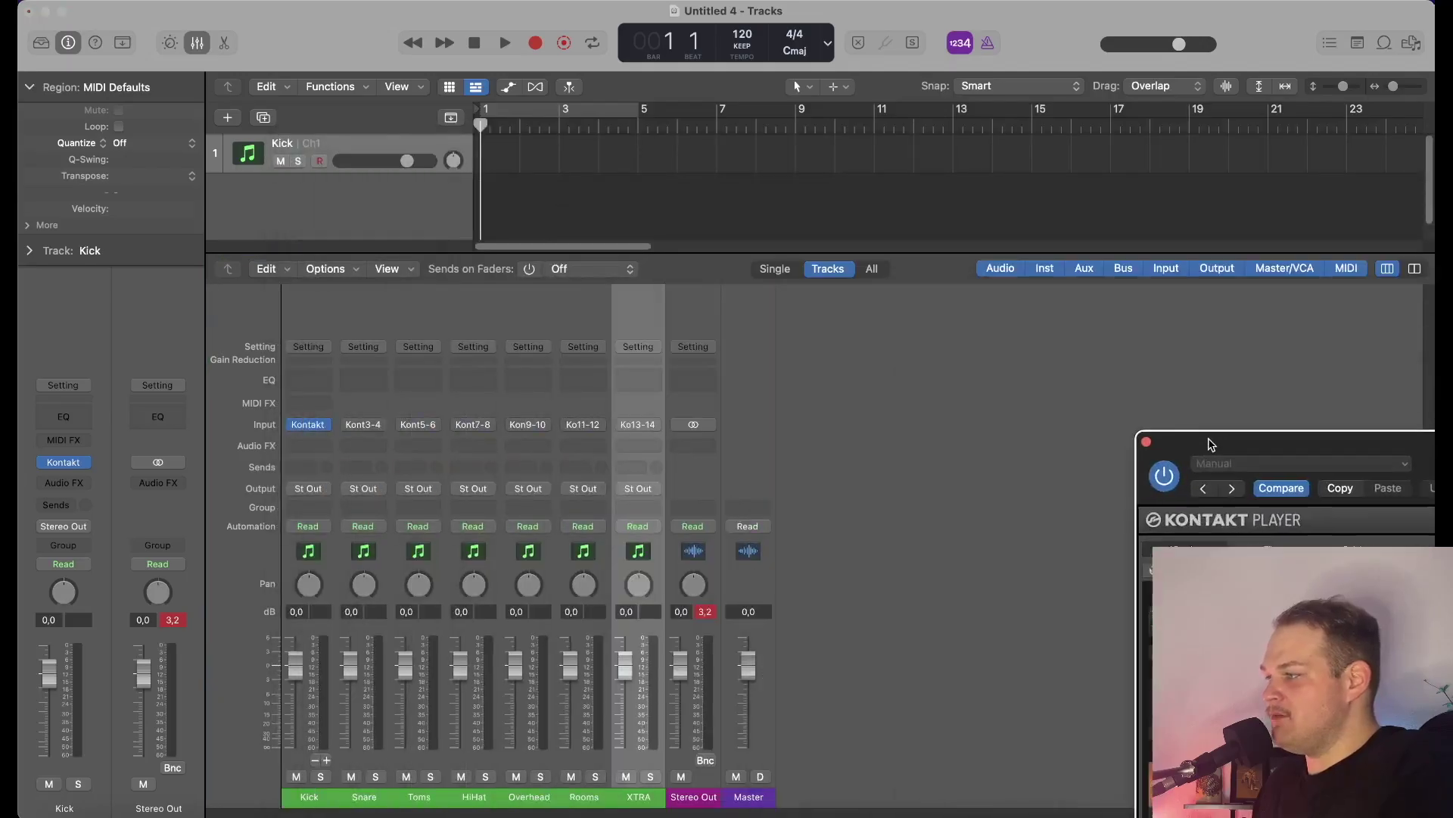
pyautogui.moveTo(1211, 444); pyautogui.dragTo(898, 405)
# Close Kontakt, hide the mixer, move a kick note up to E0 and play the pattern
pyautogui.click(796, 404)
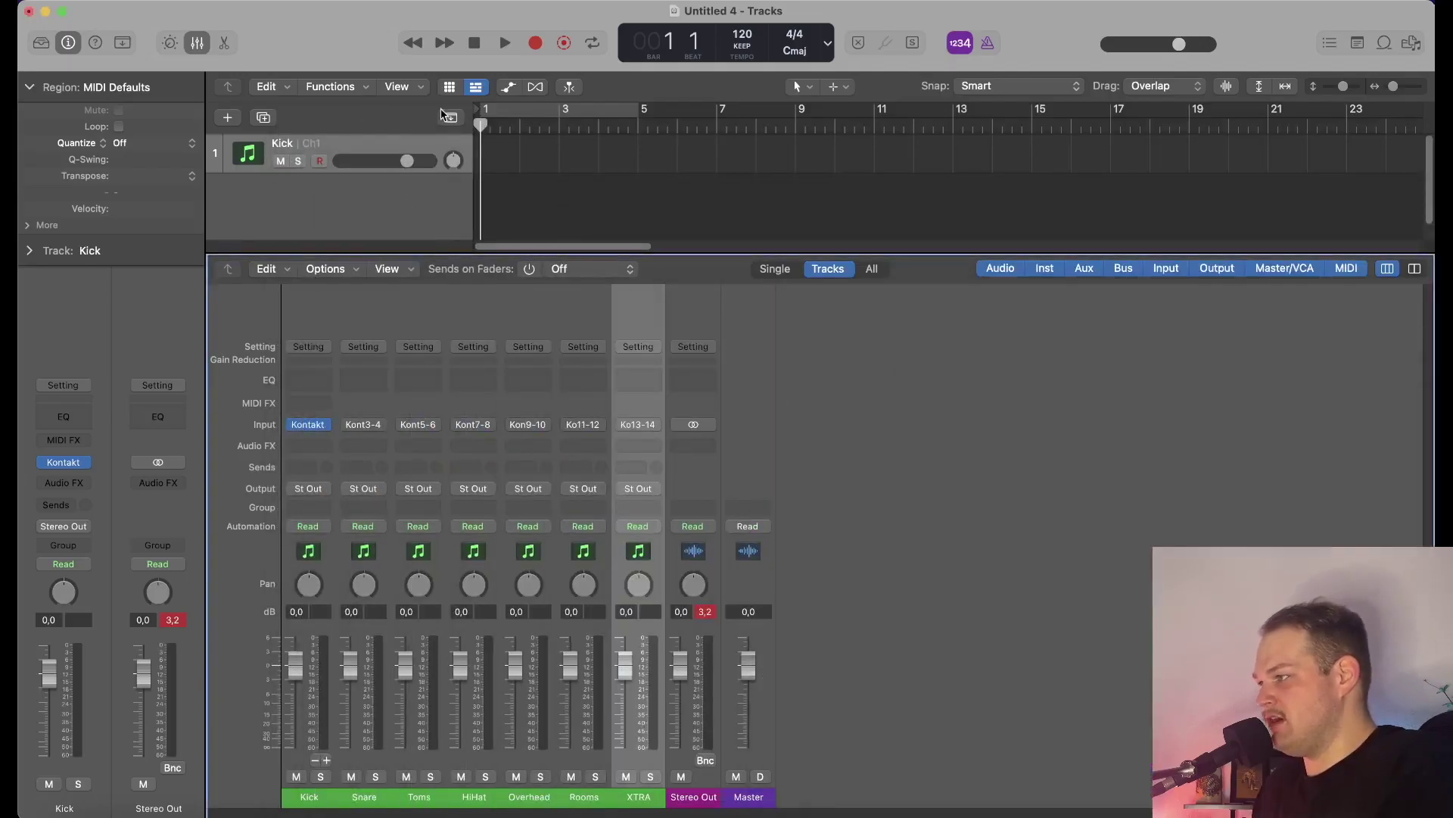
pyautogui.press('x')
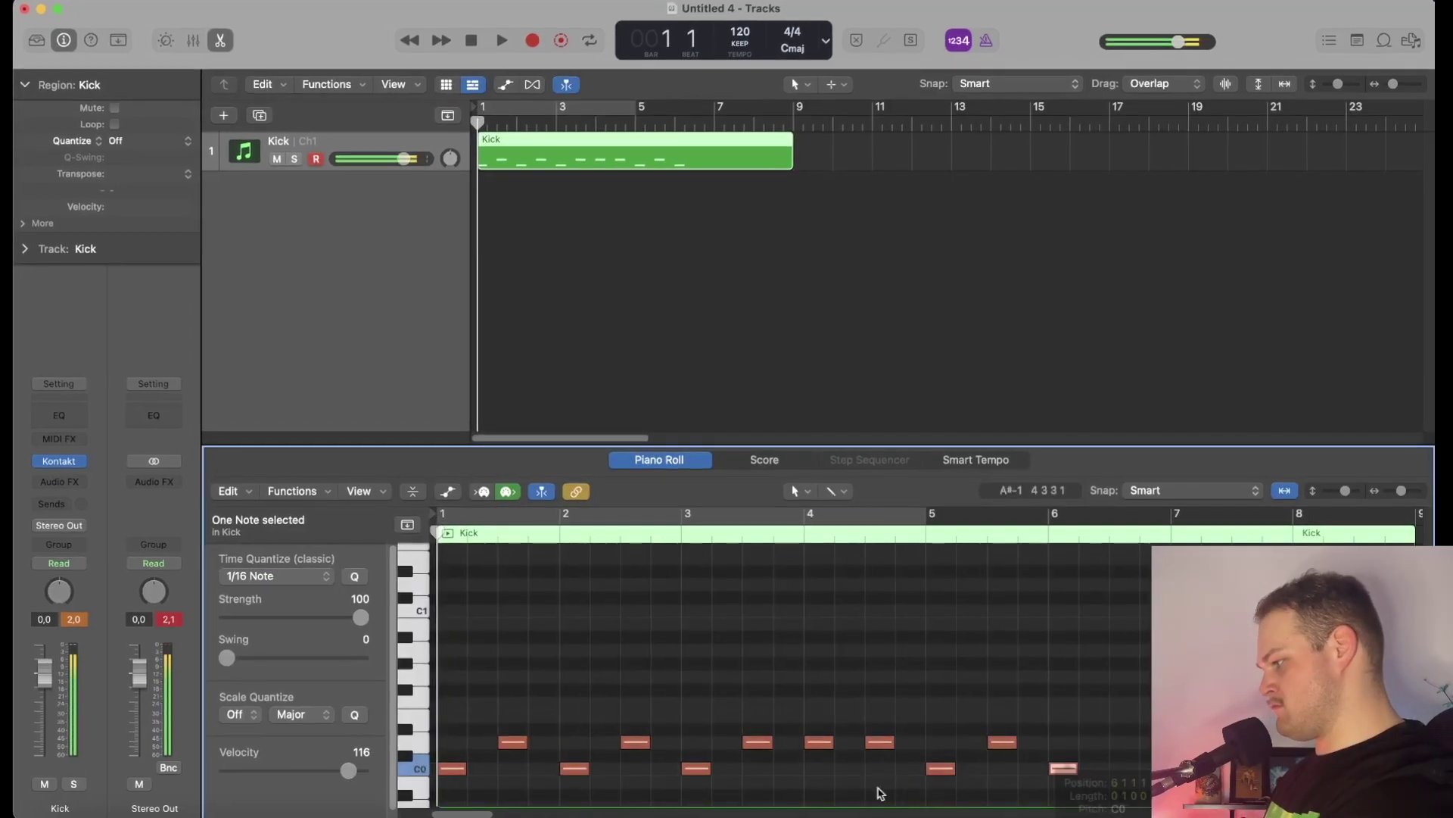
pyautogui.press('space')
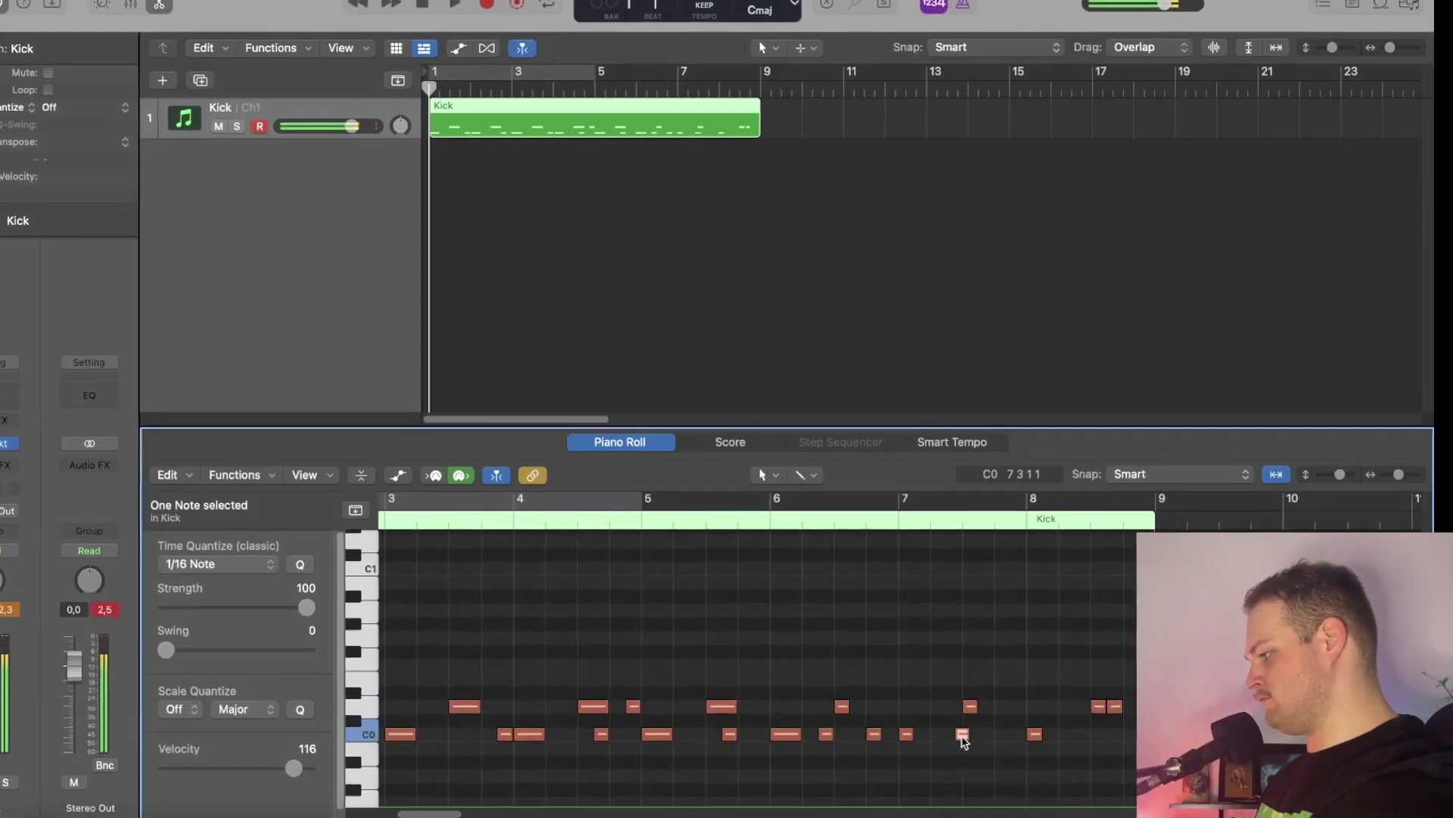
pyautogui.moveTo(620, 688); pyautogui.dragTo(782, 676)
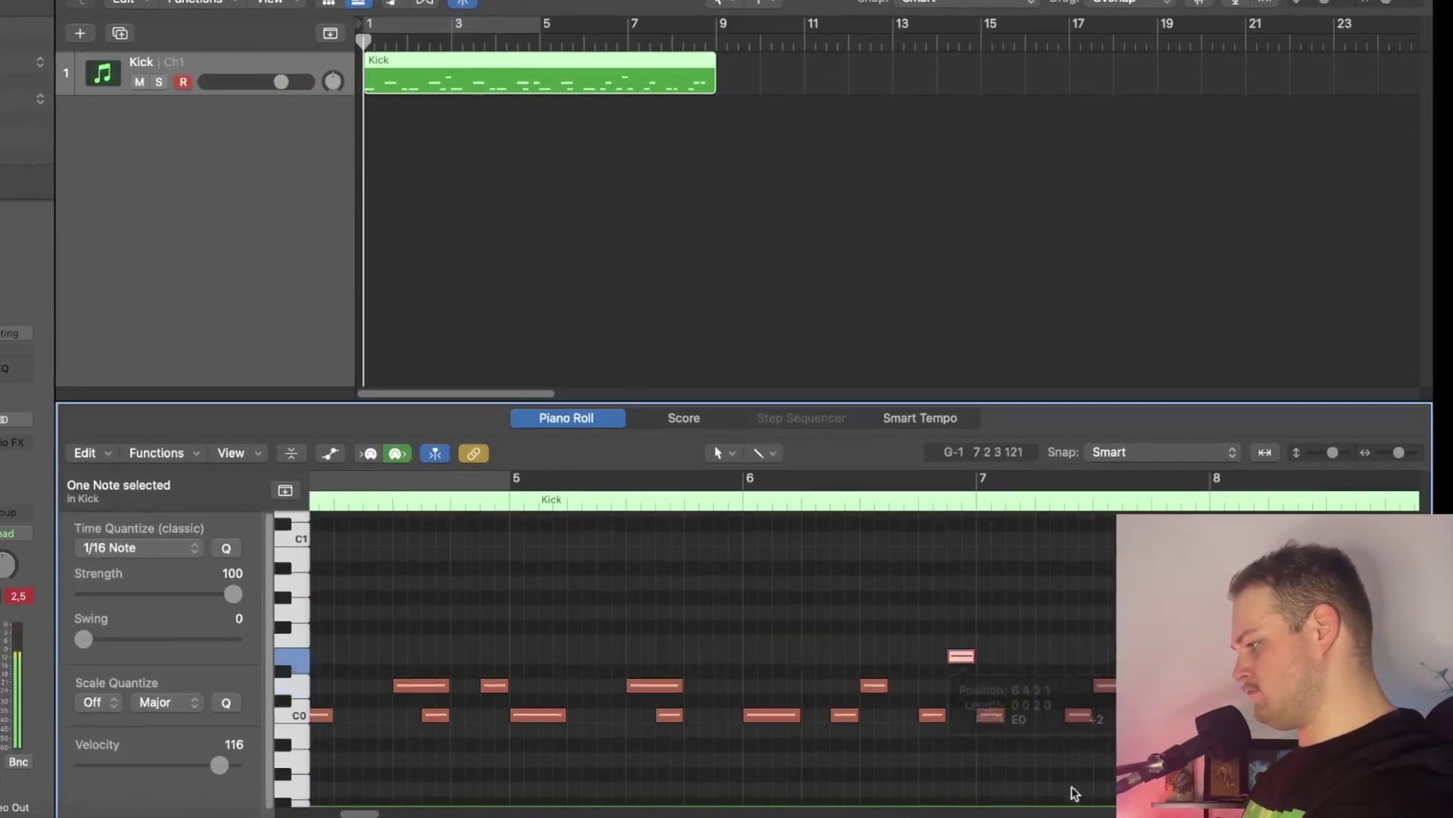
pyautogui.press('space')
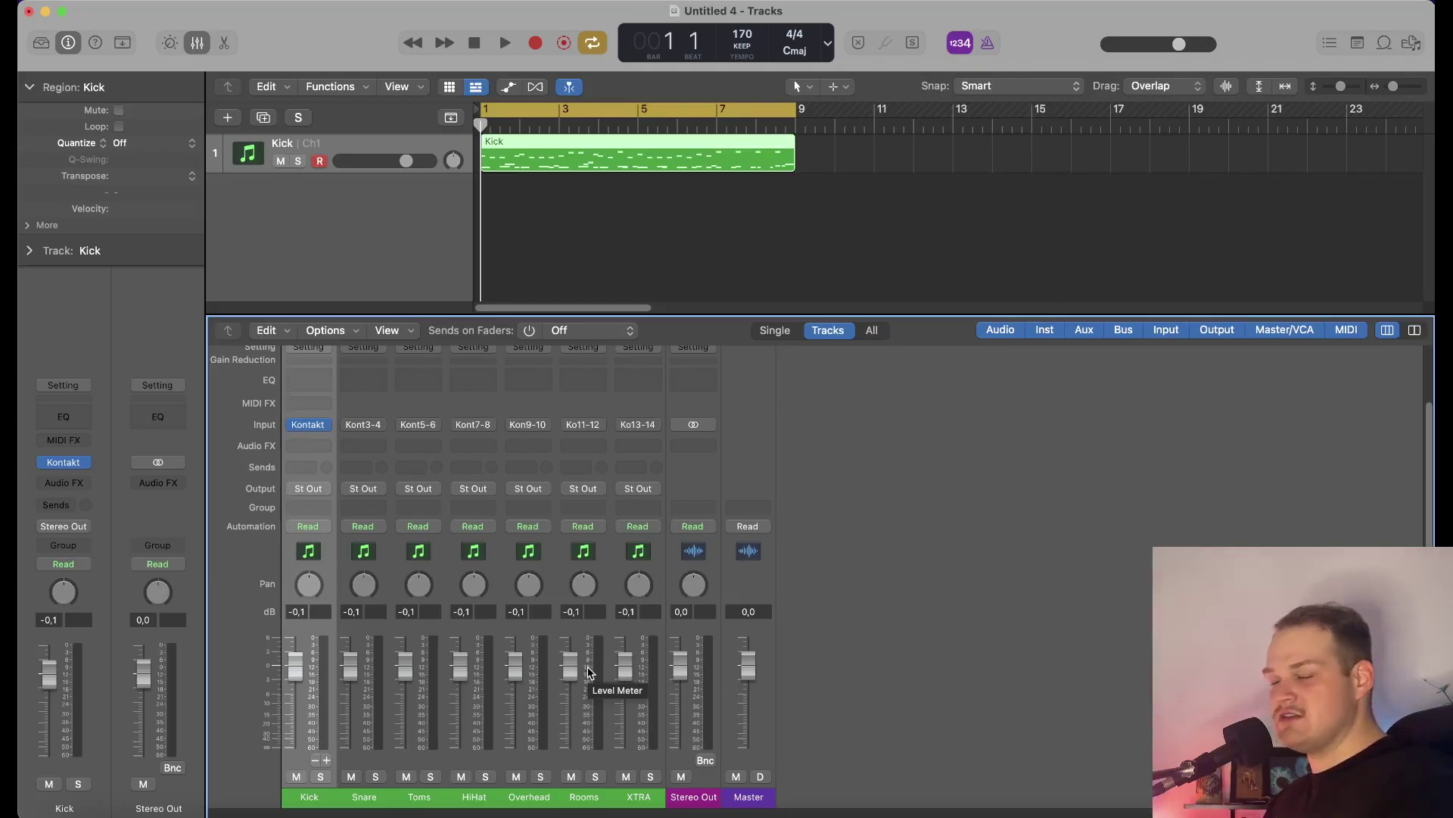
pyautogui.click(505, 42)
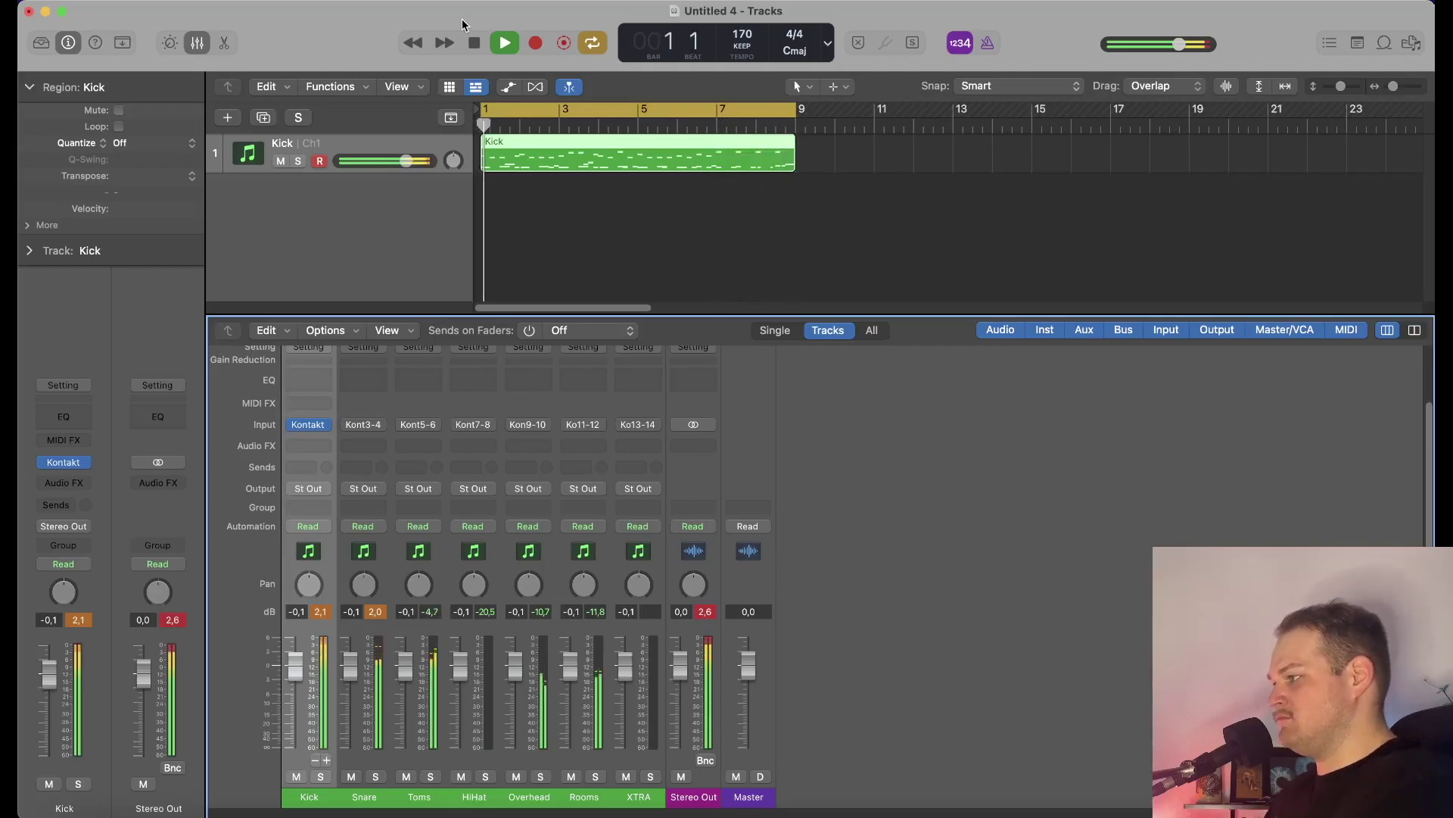
pyautogui.press('space')
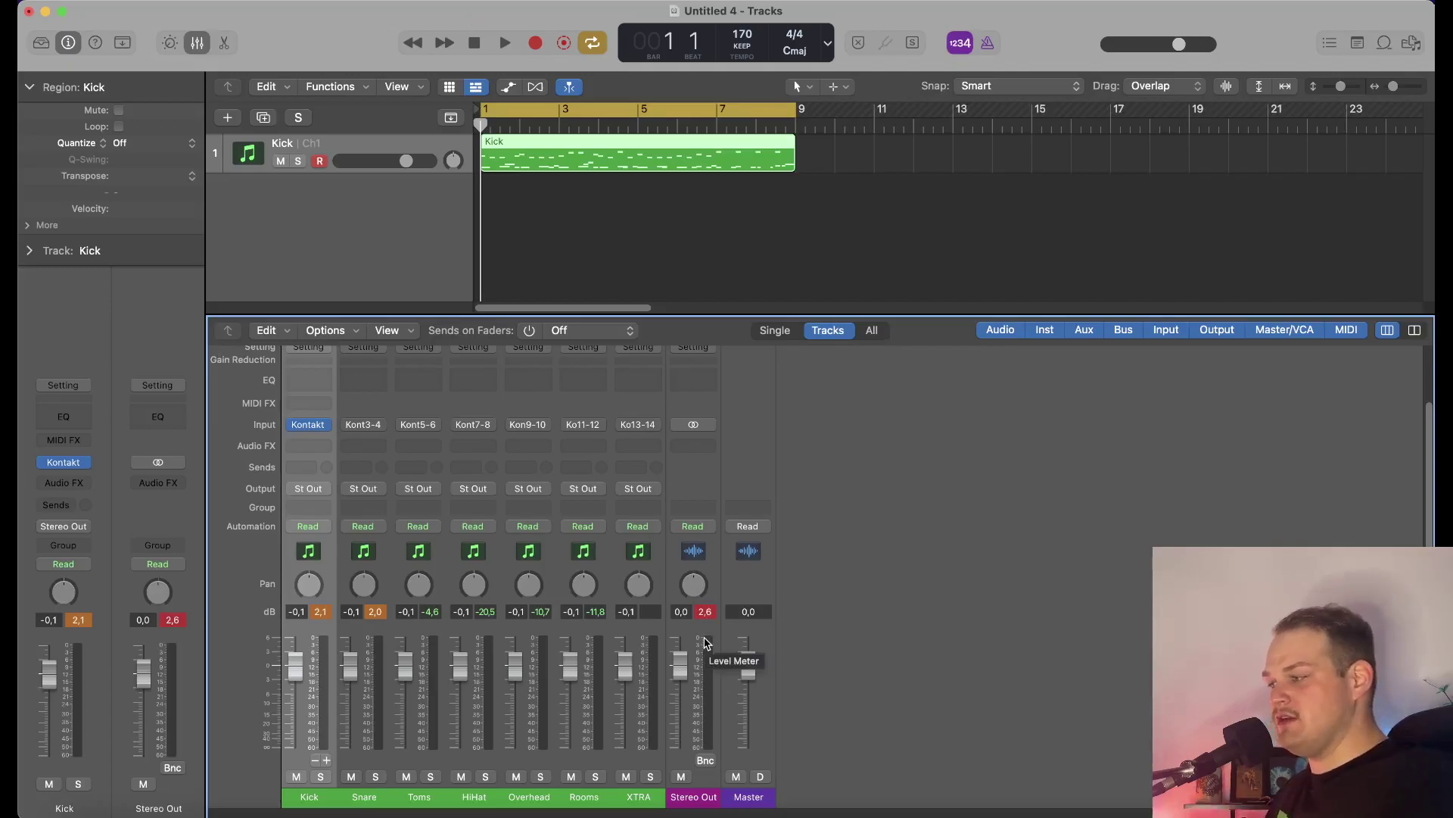
pyautogui.press('space')
pyautogui.press('s')
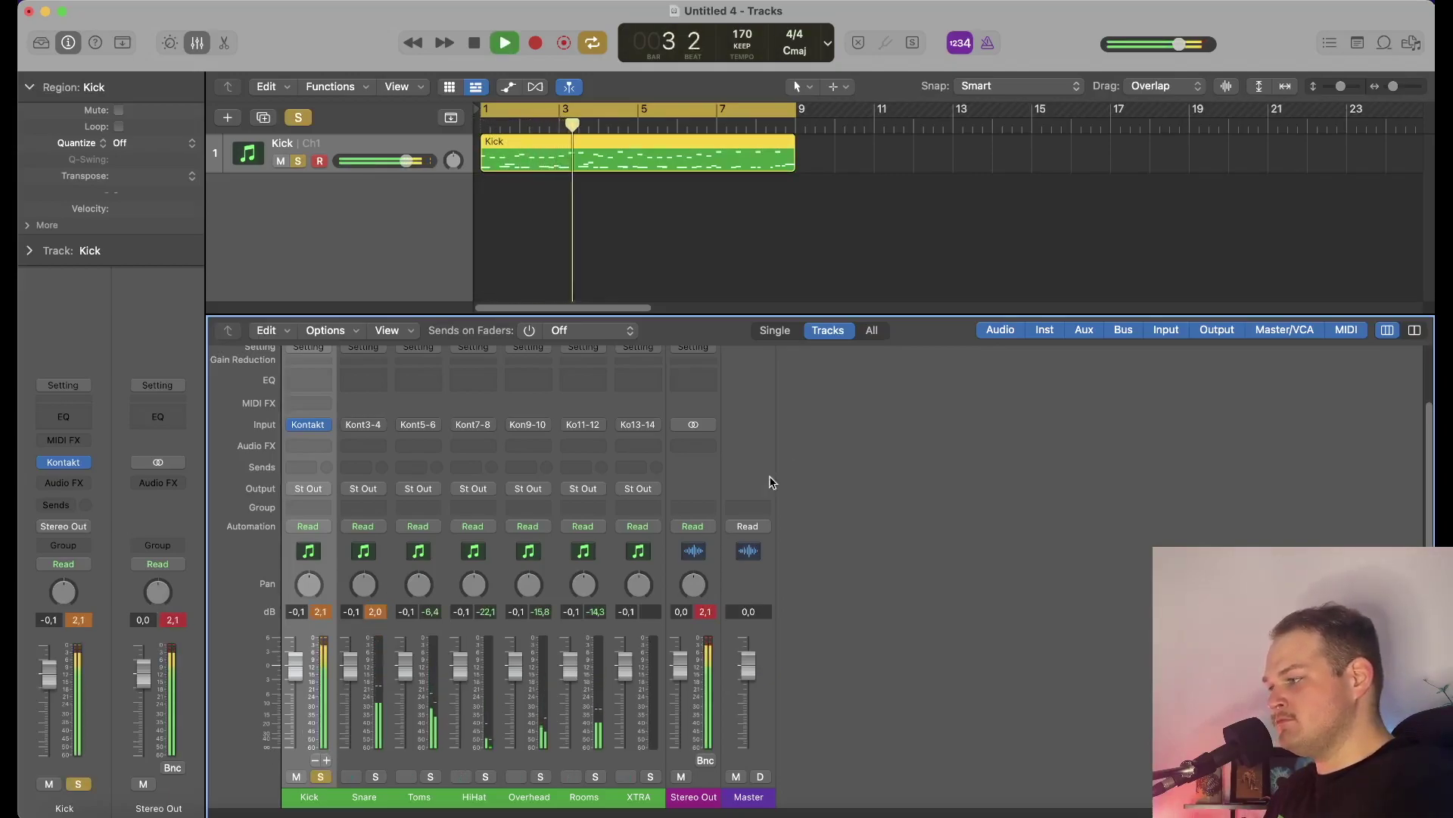
pyautogui.click(320, 776)
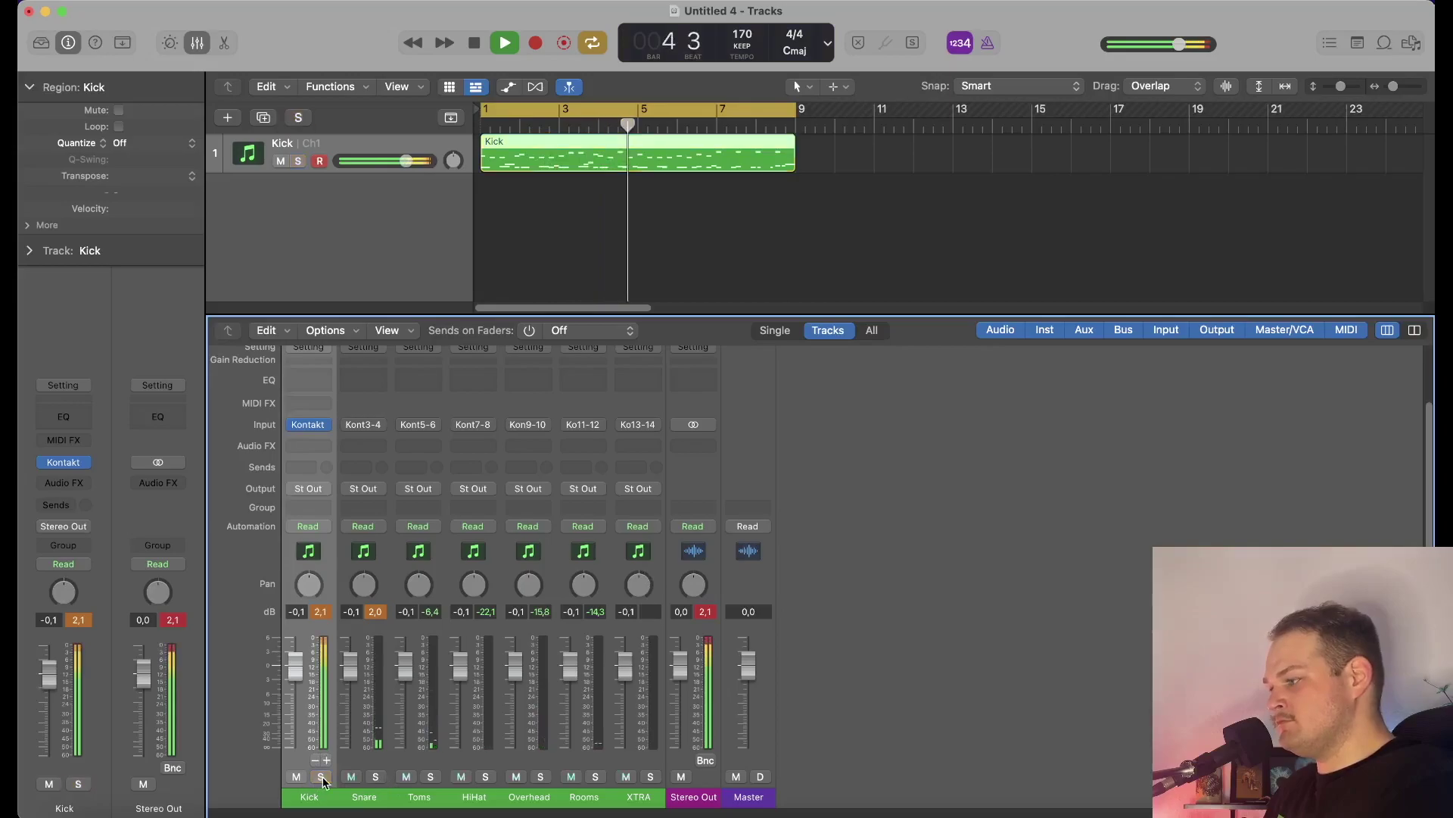
pyautogui.click(376, 777)
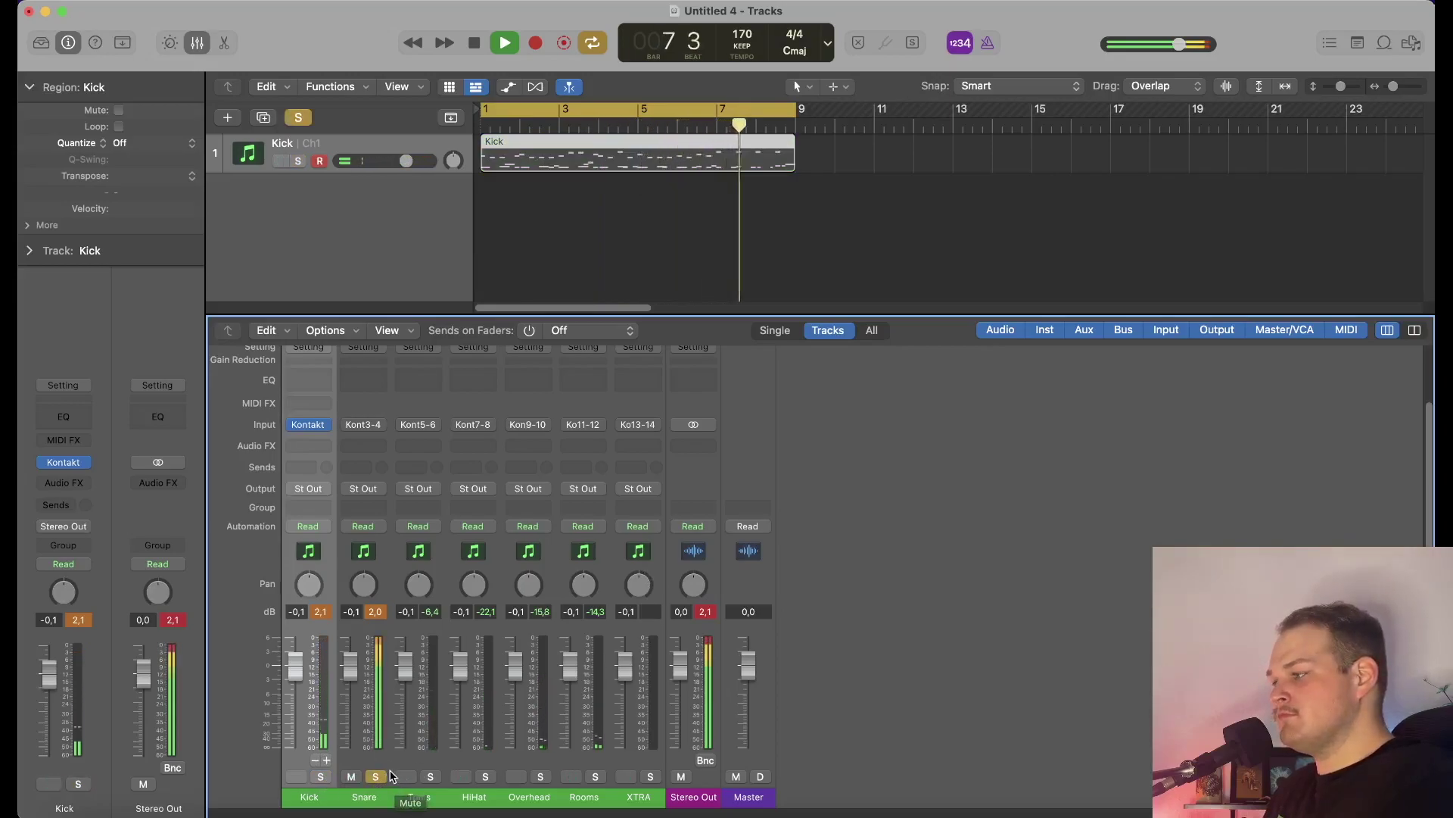
pyautogui.click(375, 777)
pyautogui.click(430, 777)
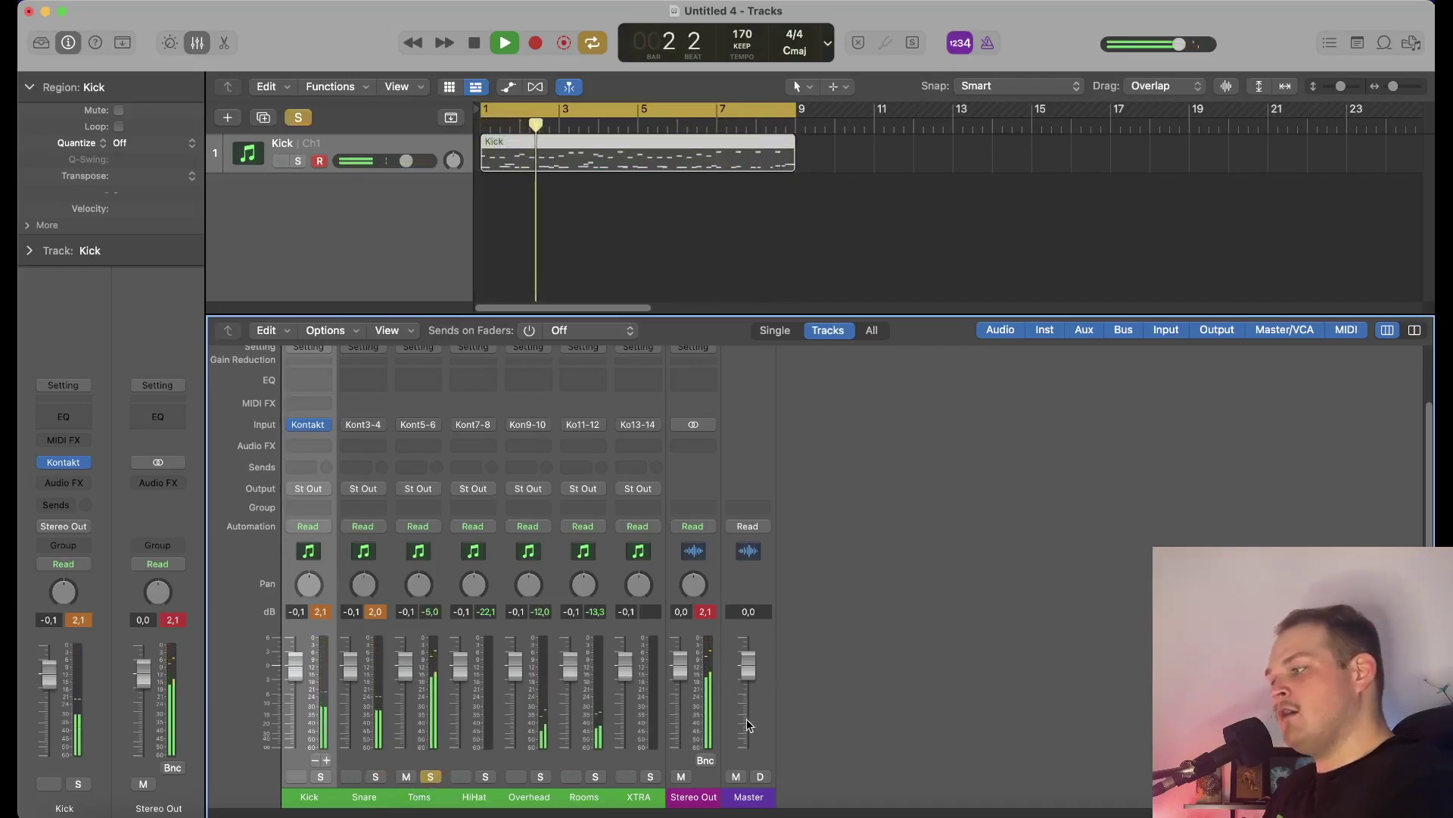
pyautogui.click(485, 777)
pyautogui.click(430, 777)
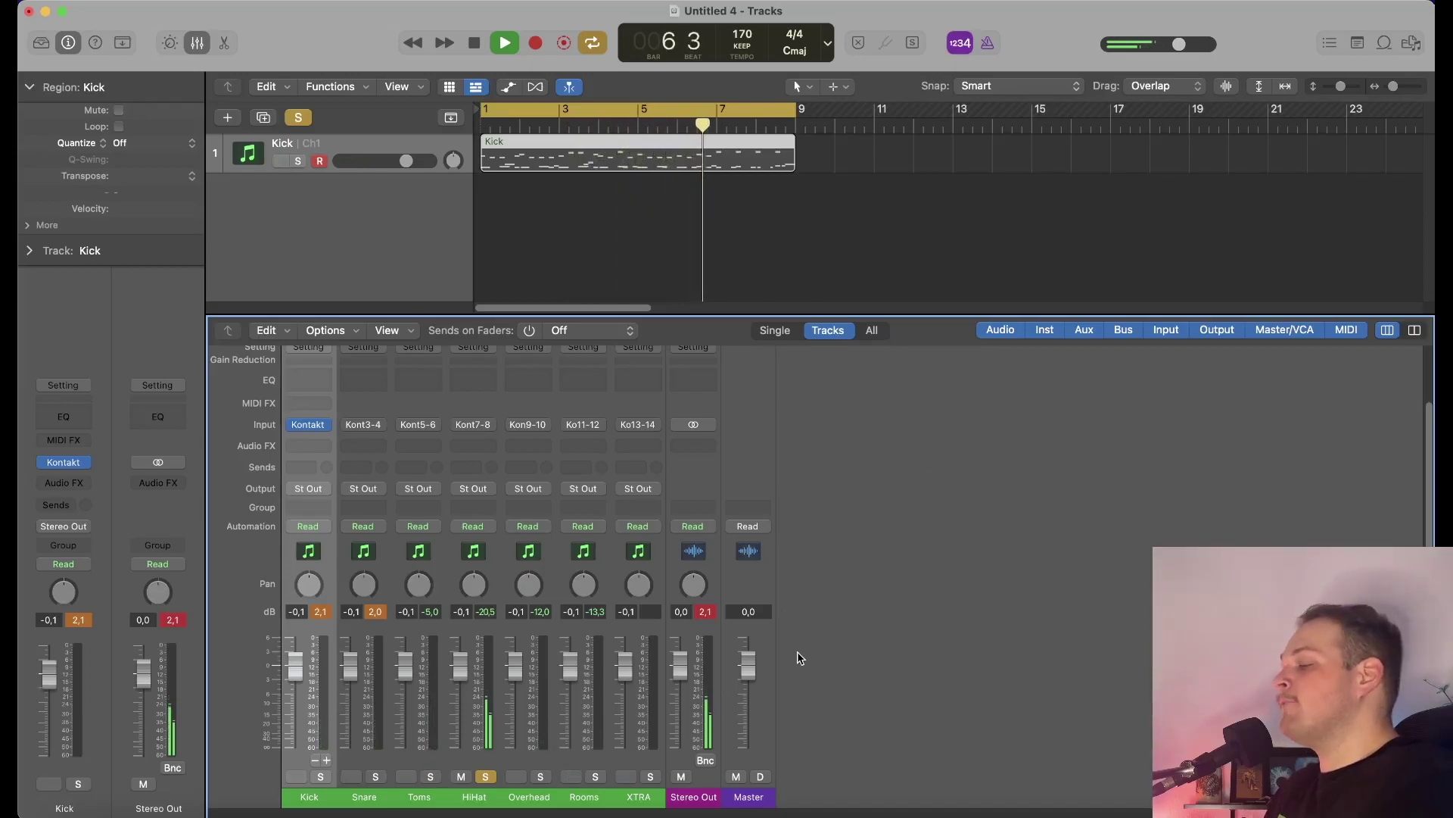
pyautogui.click(541, 777)
pyautogui.click(485, 777)
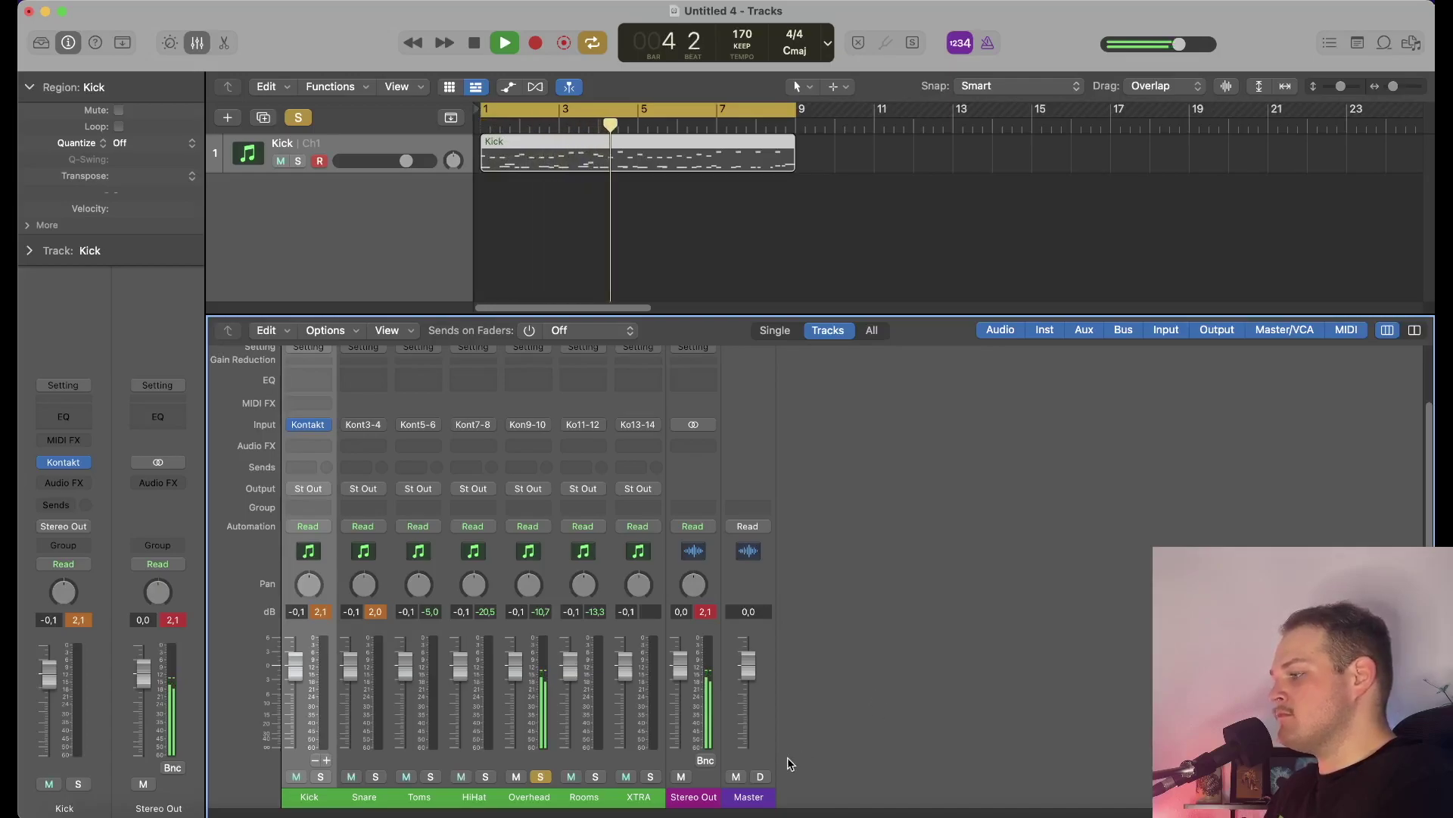
pyautogui.click(595, 776)
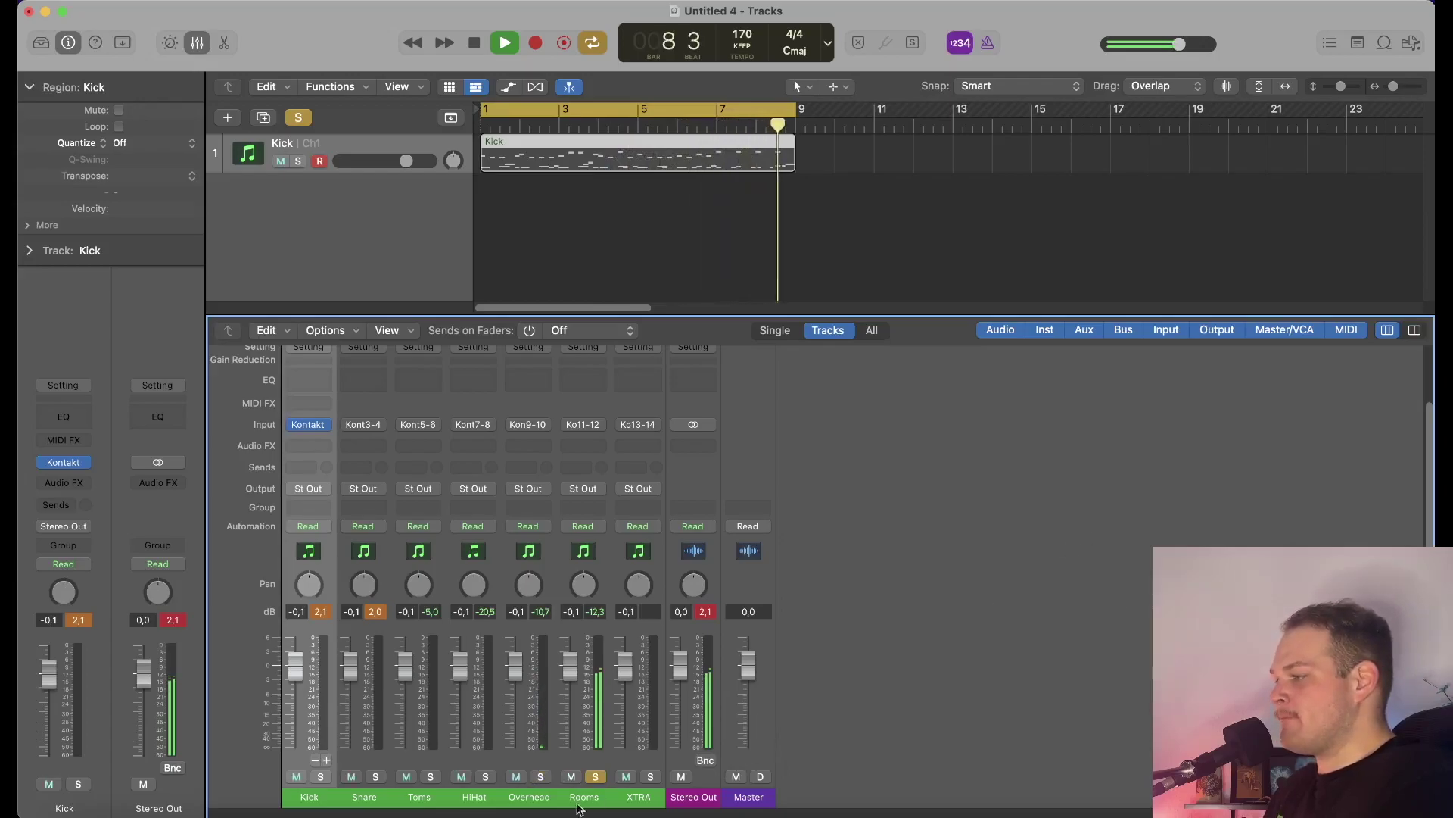
pyautogui.click(598, 776)
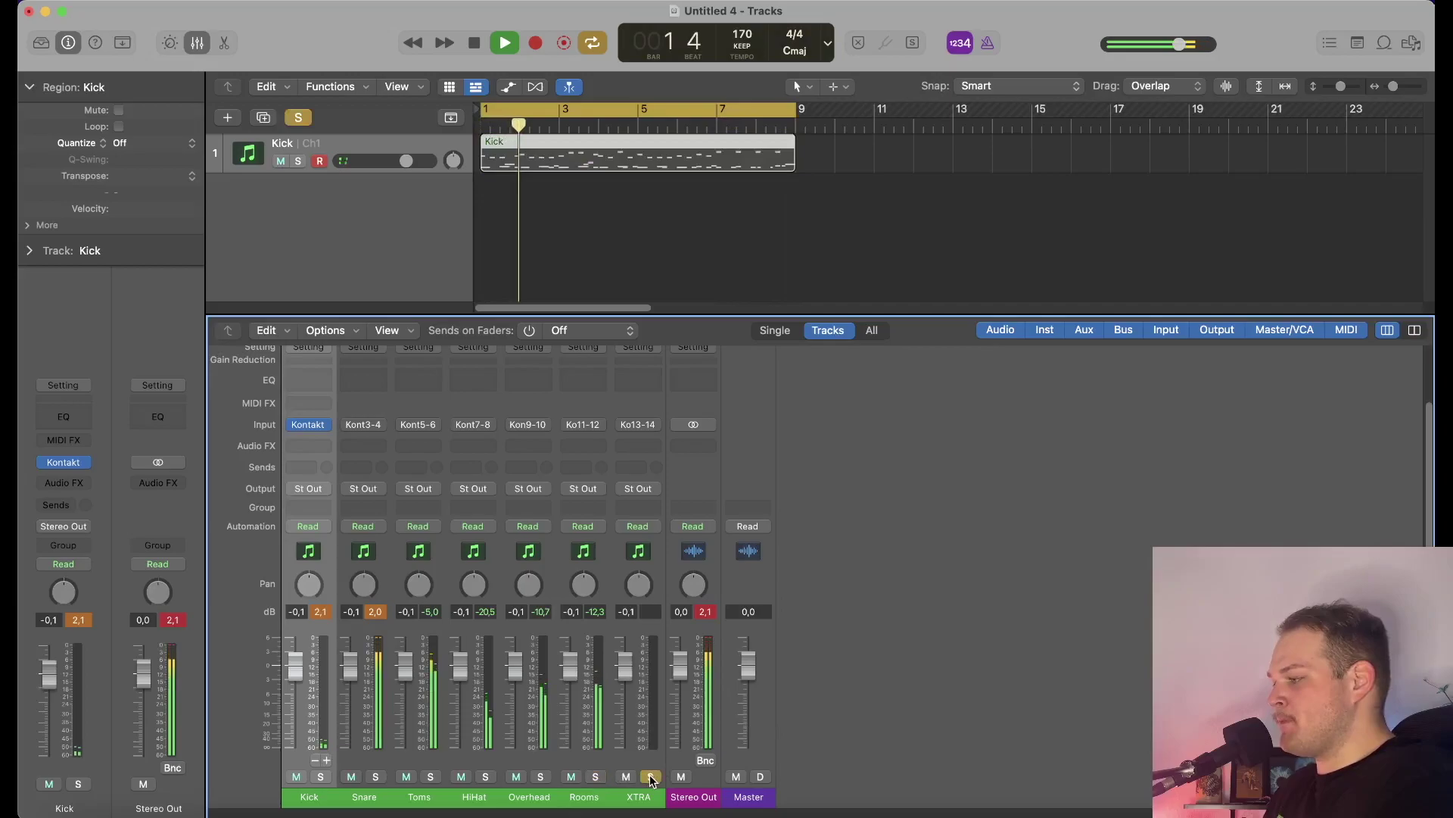
pyautogui.click(474, 42)
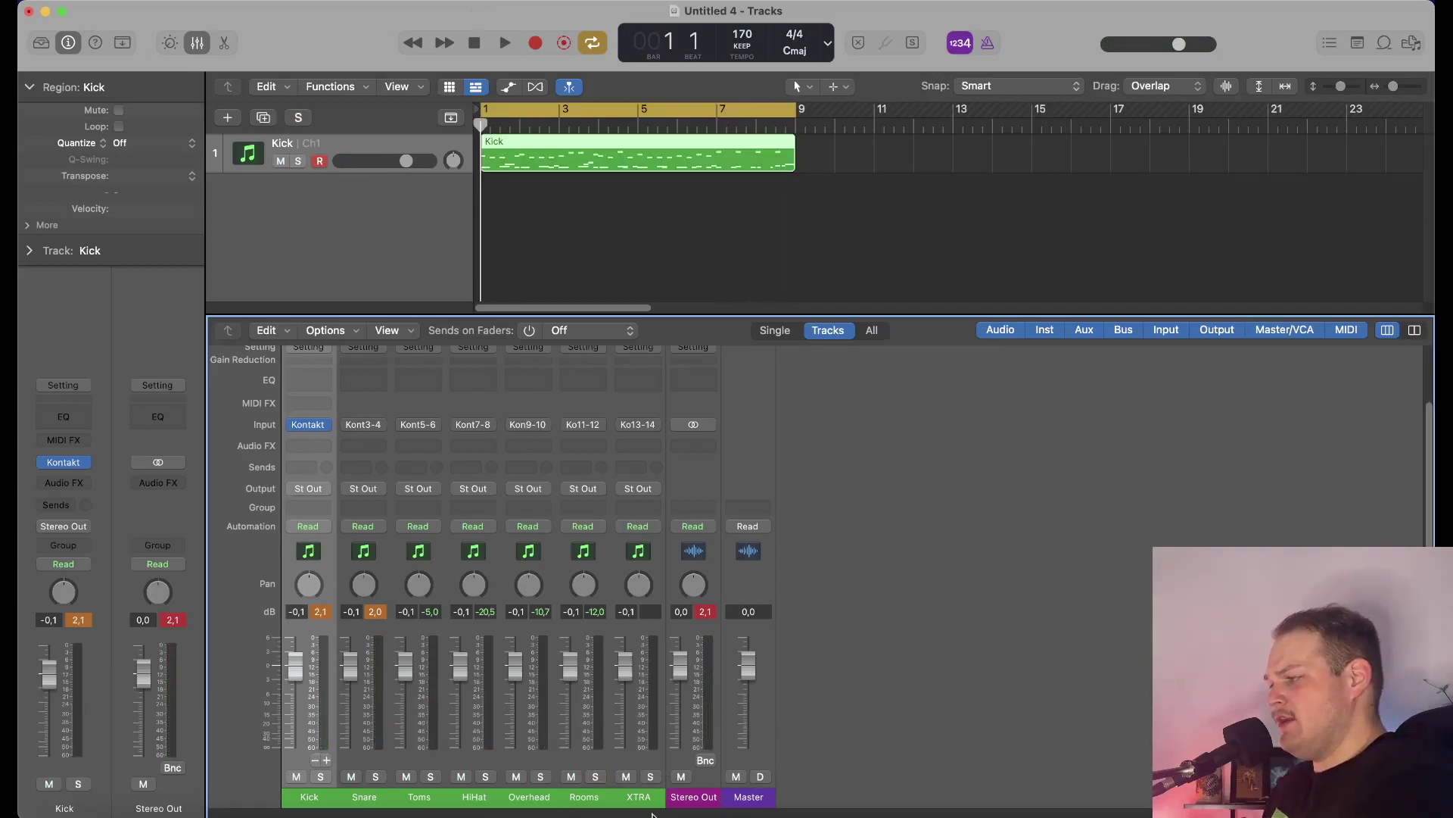
pyautogui.click(651, 807)
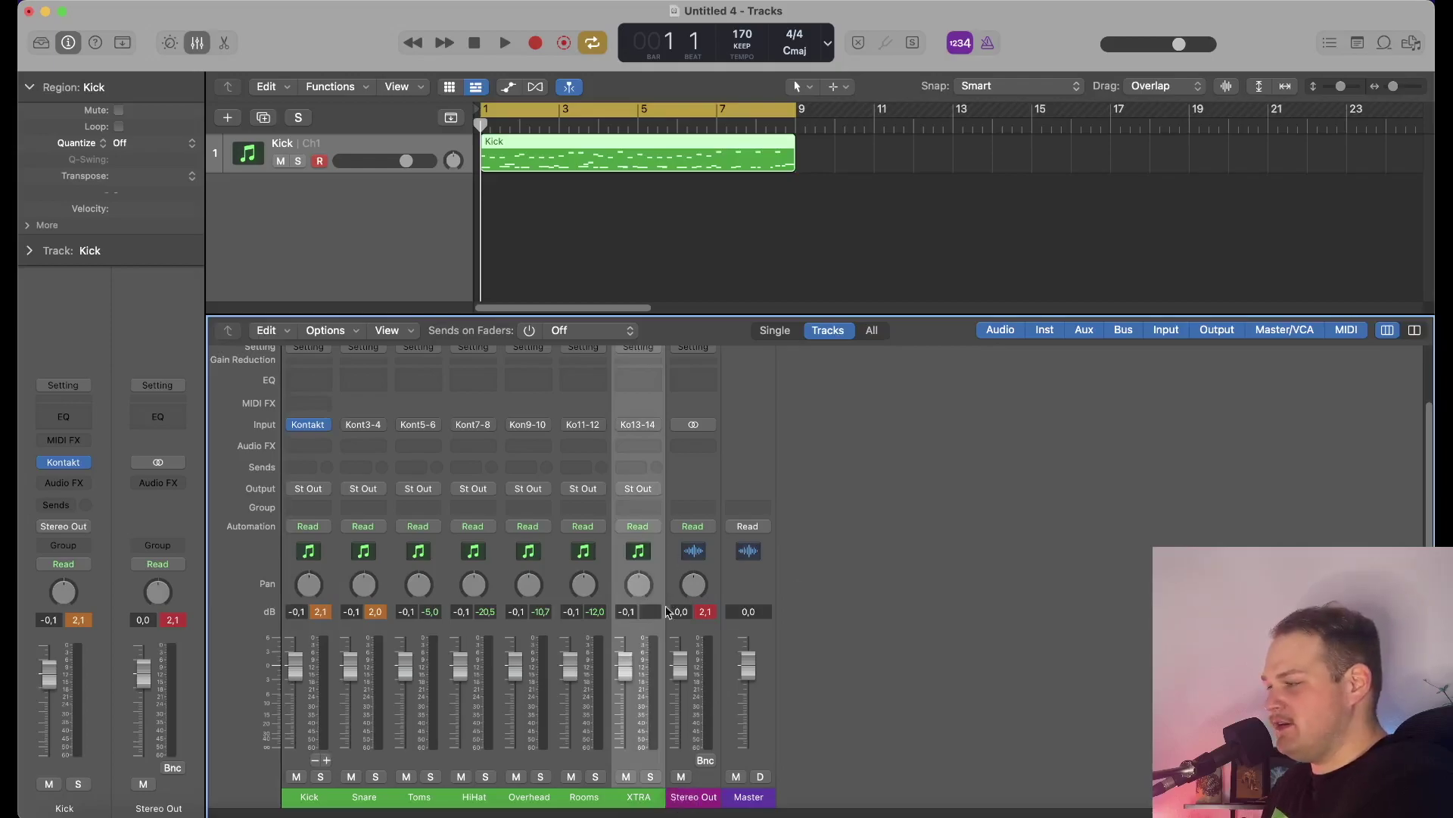